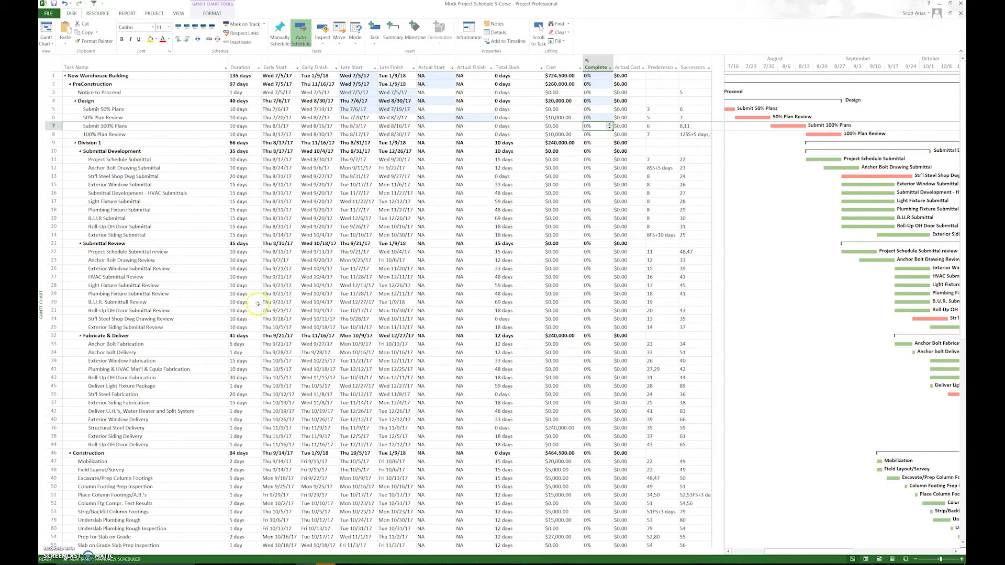
Step: Bring the start of the Gantt timeline into view and sort the schedule's tasks by start date
left_click(69, 84)
left_click(69, 84)
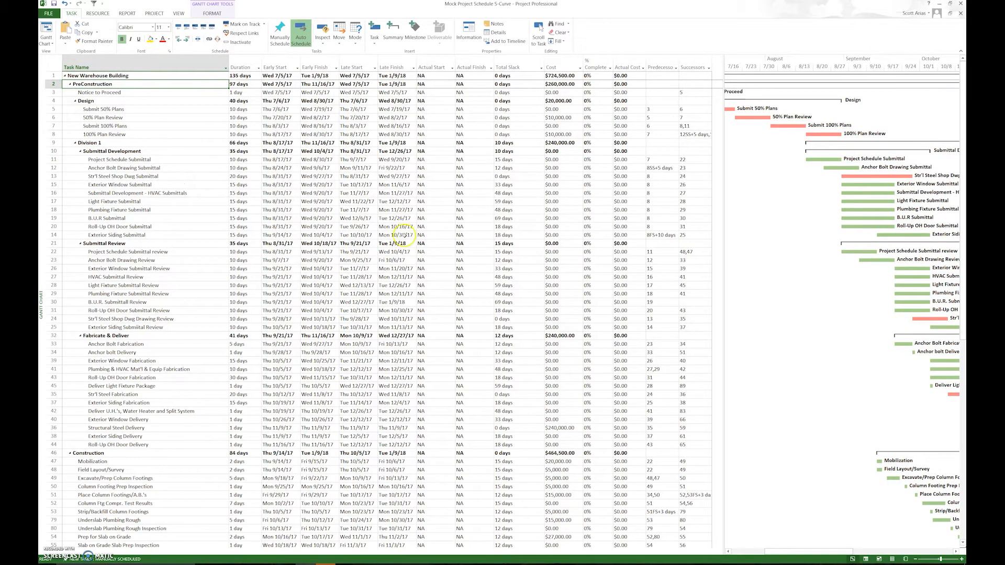
left_click(729, 552)
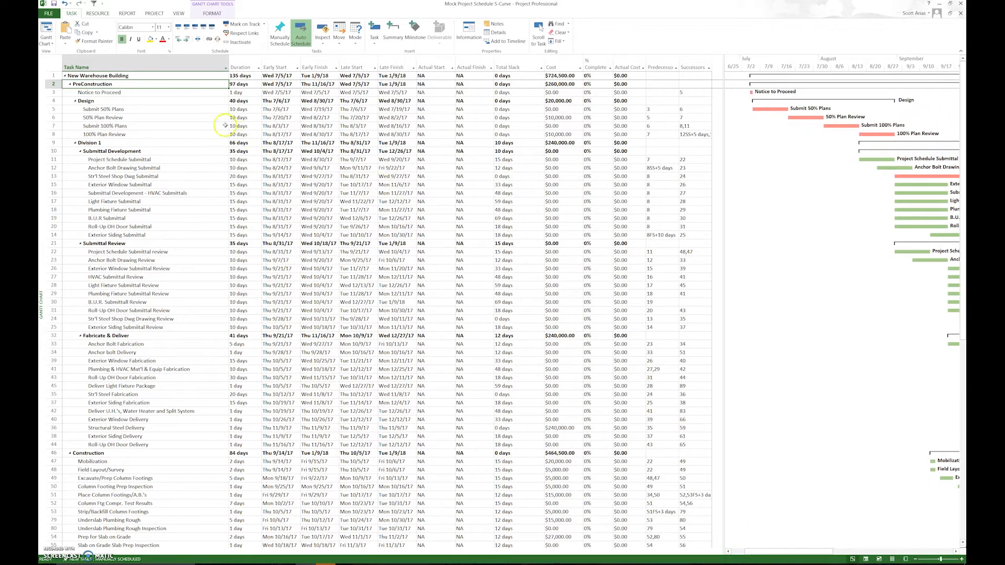
left_click(178, 13)
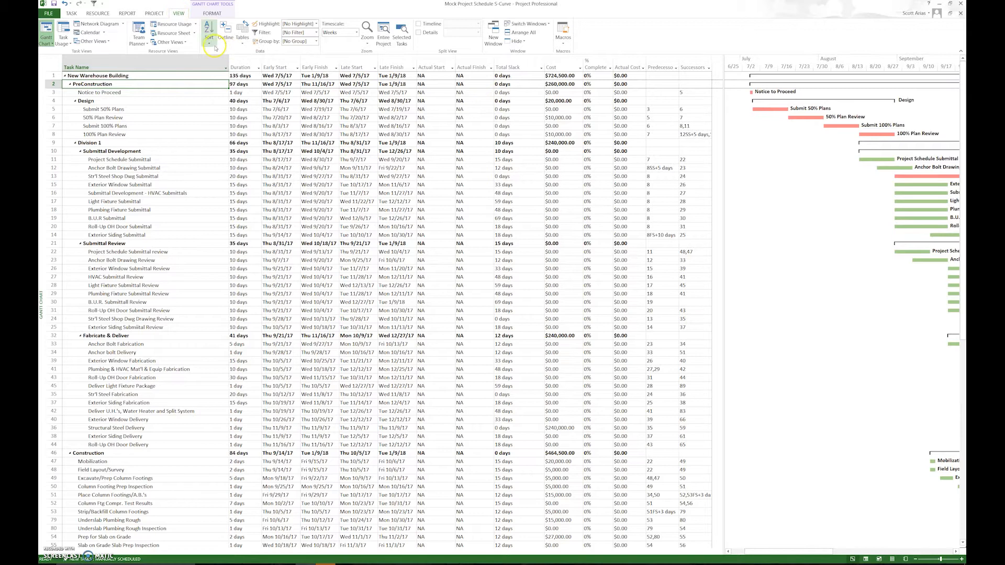
left_click(219, 68)
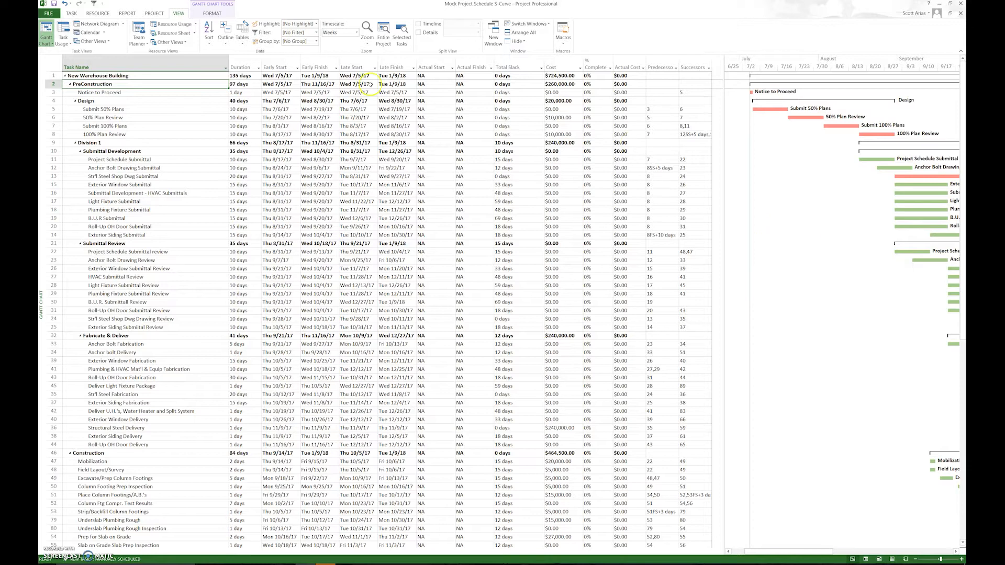
Step: Set up printing of the schedule with Bluebeam PDF as the printer and Print Entire Project as the range
left_click(48, 14)
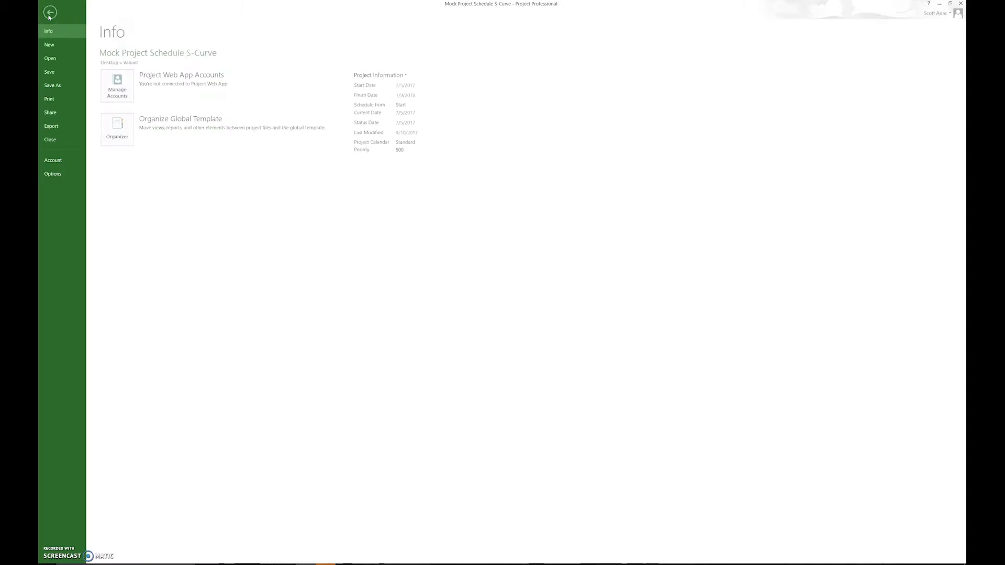
left_click(50, 99)
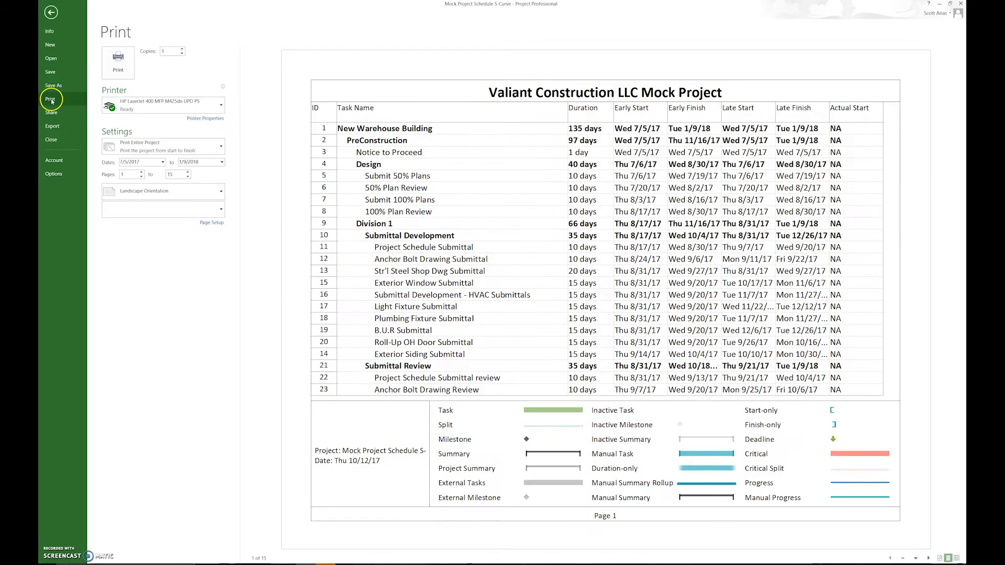
left_click(153, 107)
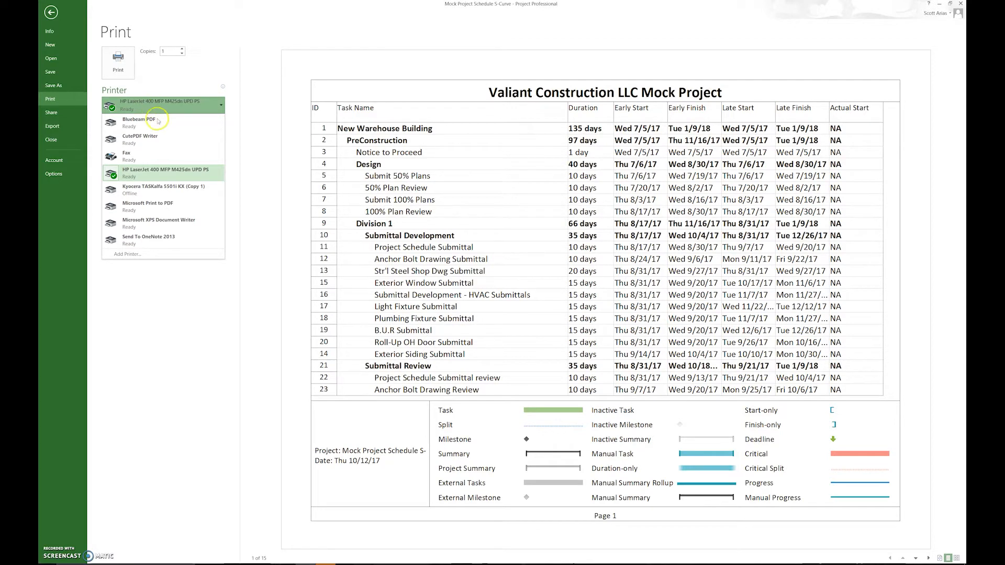
left_click(151, 125)
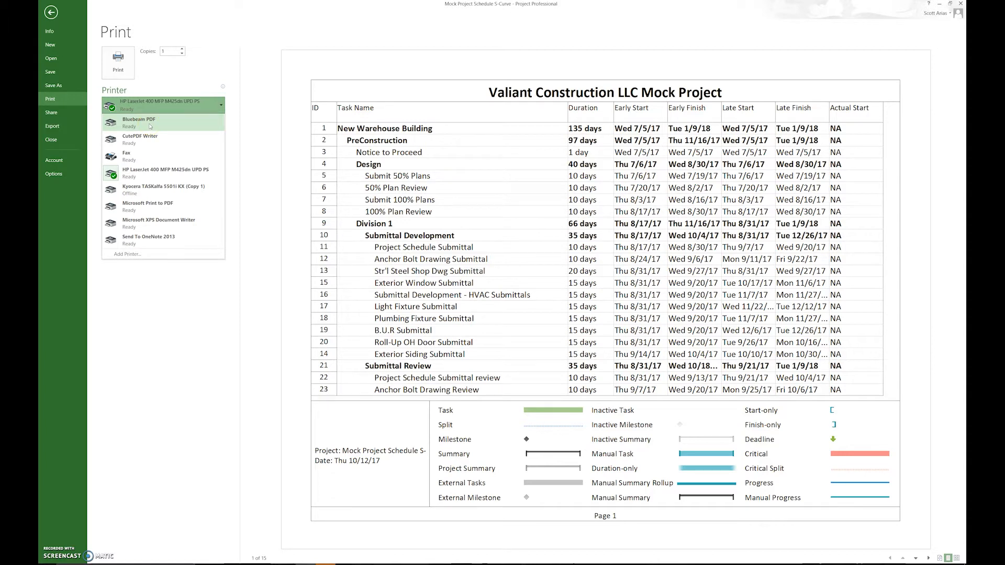
left_click(150, 126)
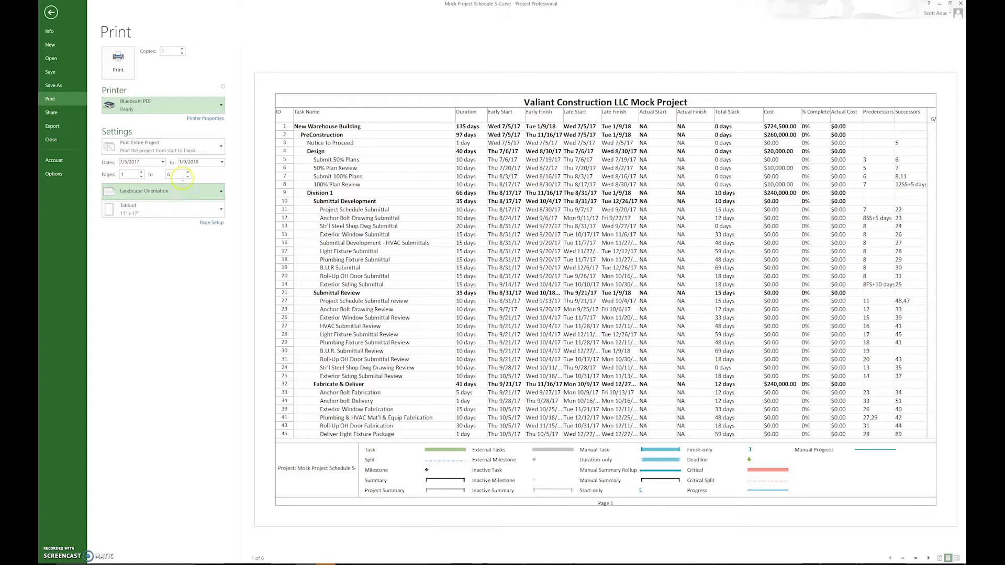
left_click(191, 149)
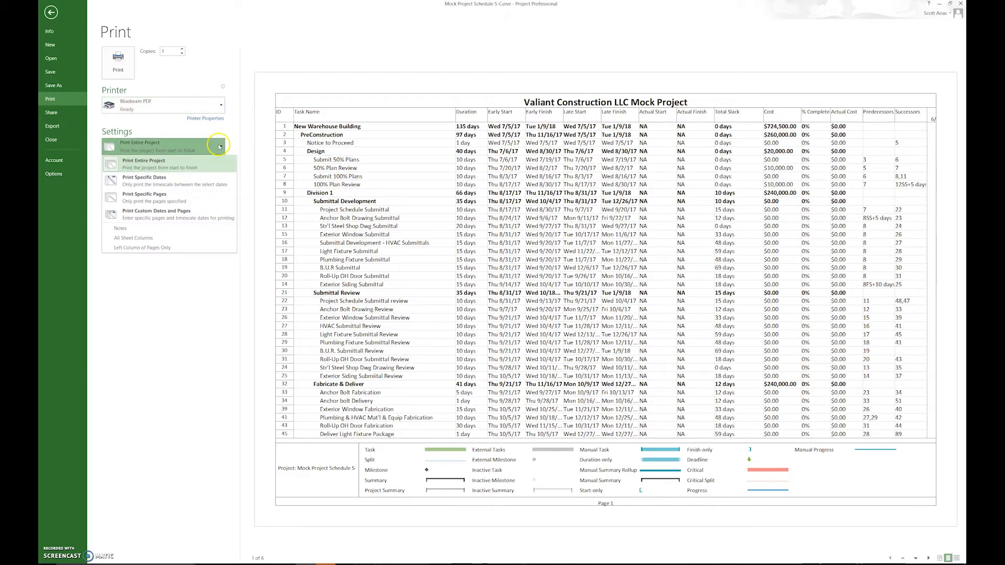
left_click(190, 151)
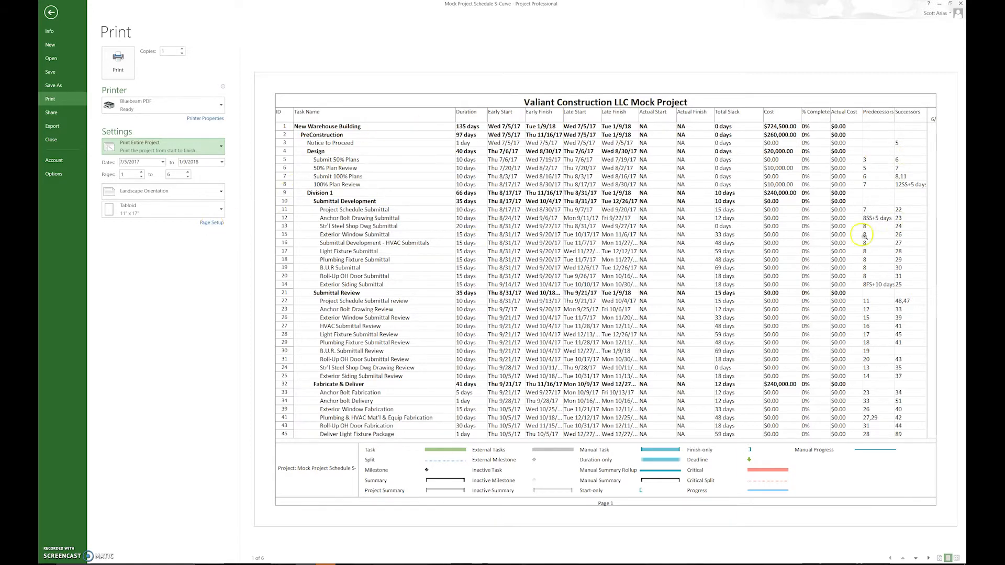
Step: Change the page scaling from a percentage to a fit of 1 page wide by several pages tall
left_click(213, 224)
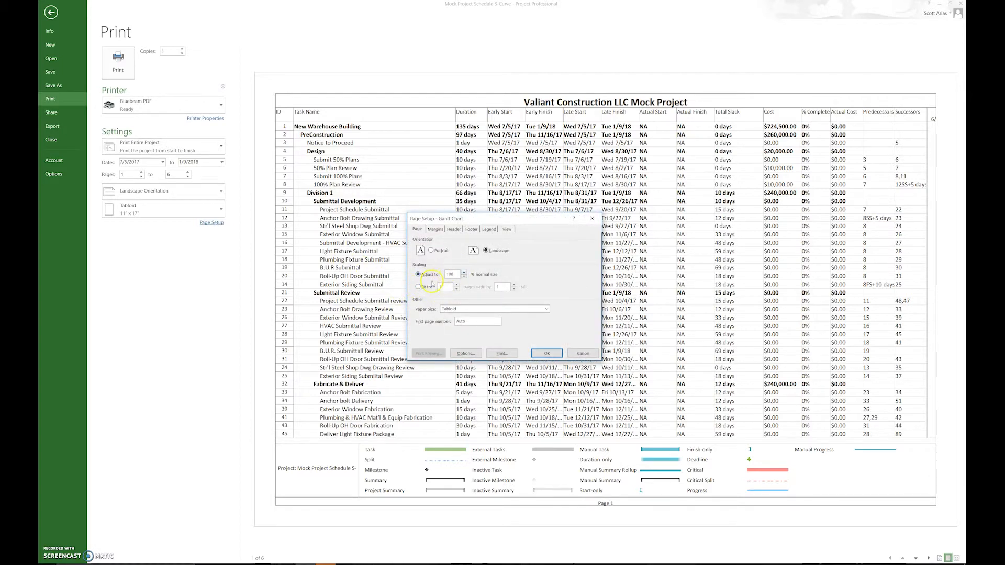
left_click(418, 288)
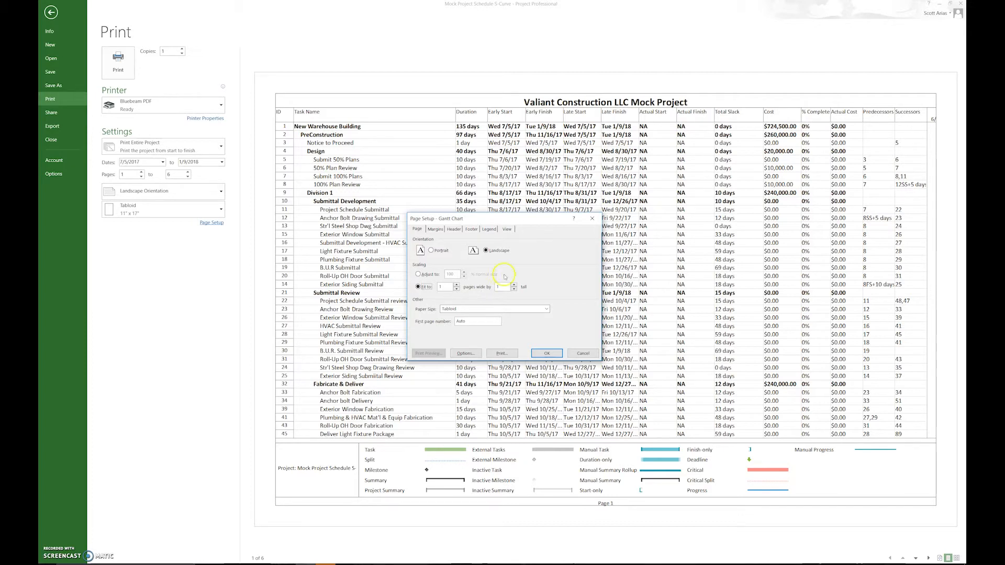
left_click(515, 287)
left_click(537, 354)
left_click(548, 353)
left_click(547, 354)
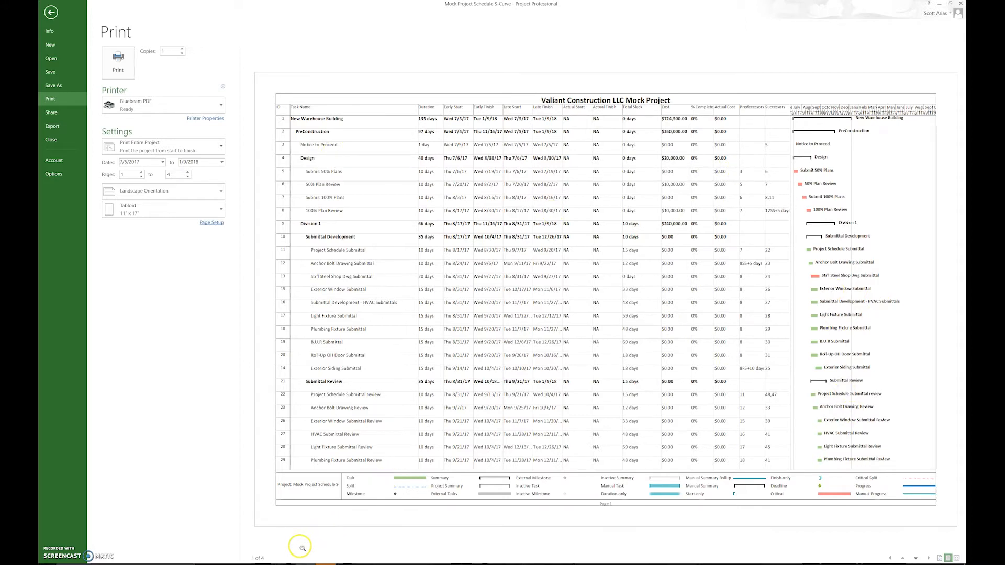
Step: Review the preview pages and set the page scaling to fit 1 page wide by 3 pages tall
left_click(915, 559)
left_click(914, 559)
left_click(915, 559)
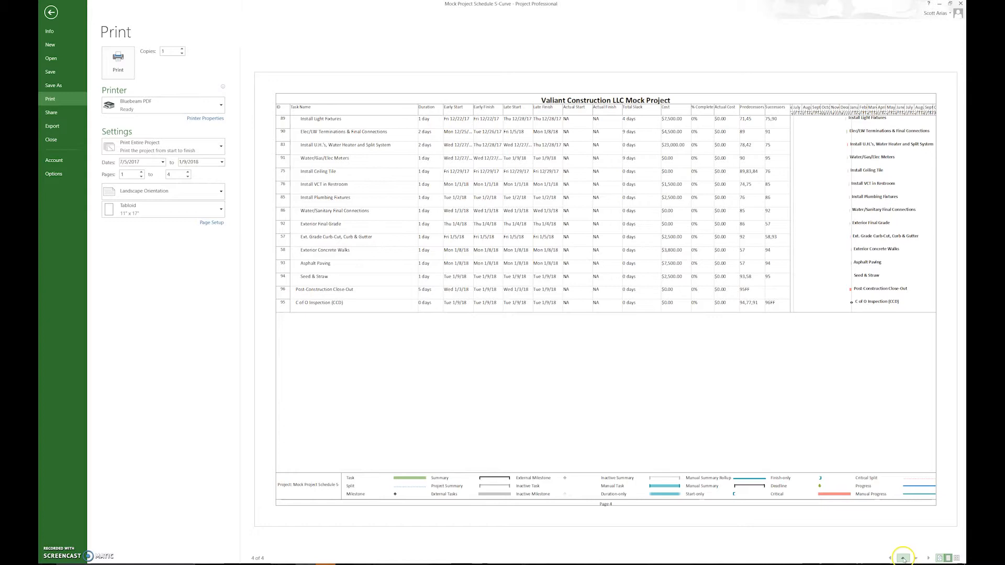
left_click(903, 559)
left_click(903, 559)
left_click(903, 559)
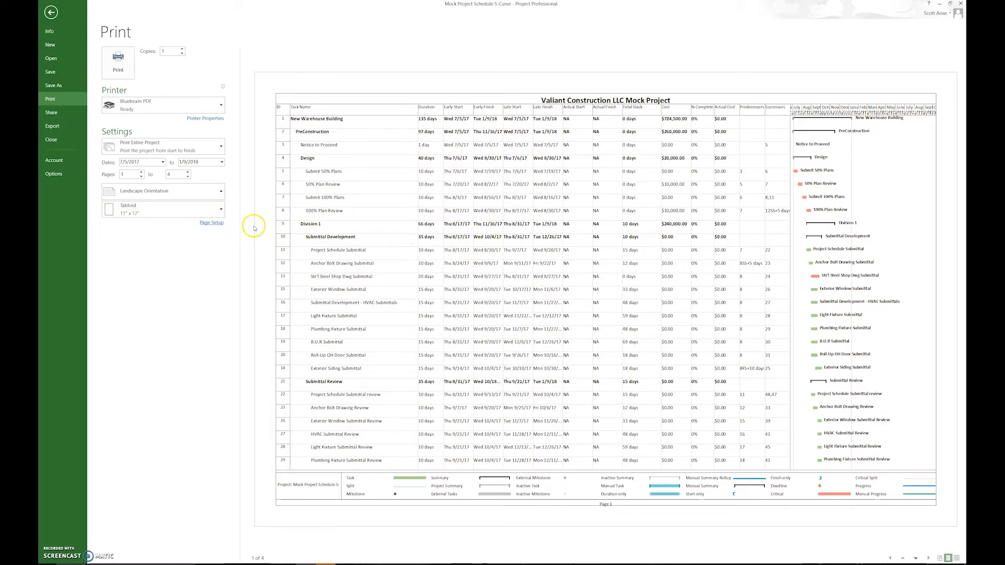
left_click(212, 224)
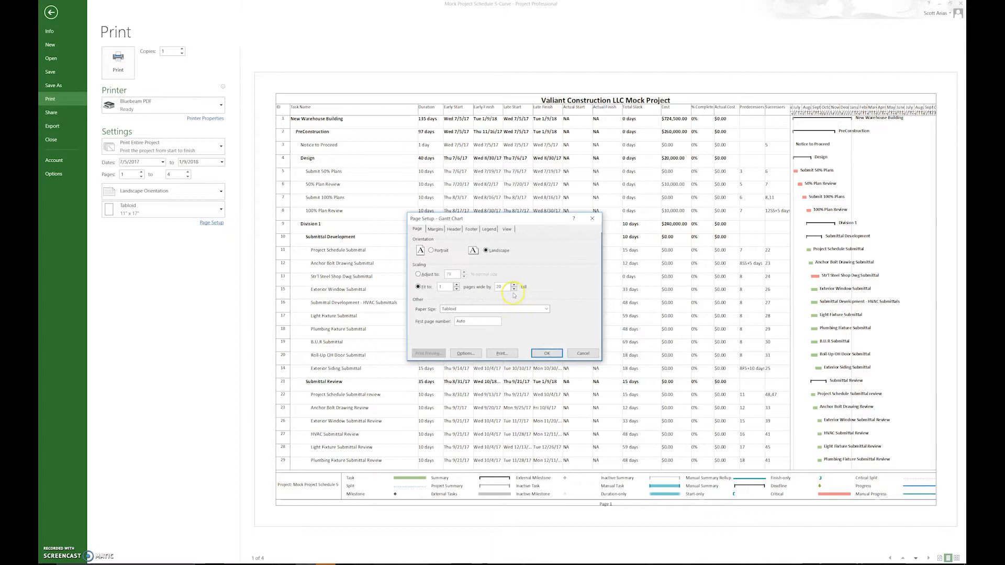
left_click_drag(508, 287, 483, 289)
left_click(549, 354)
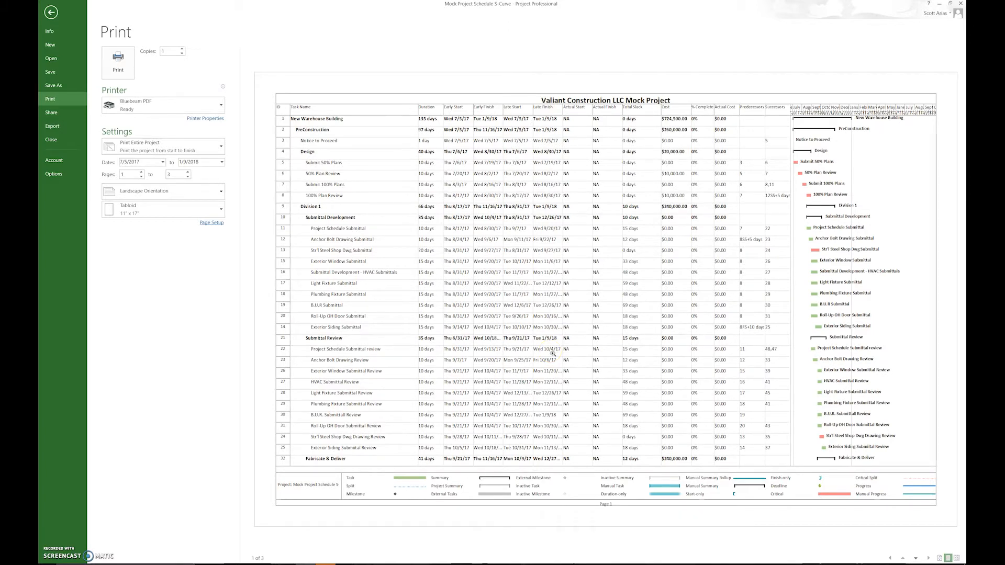
Step: Check the preview pages and print the schedule to a PDF on the Desktop named "Baseline Schedule - Warehouse Bldg - 10-10-2017"
left_click(917, 559)
left_click(916, 558)
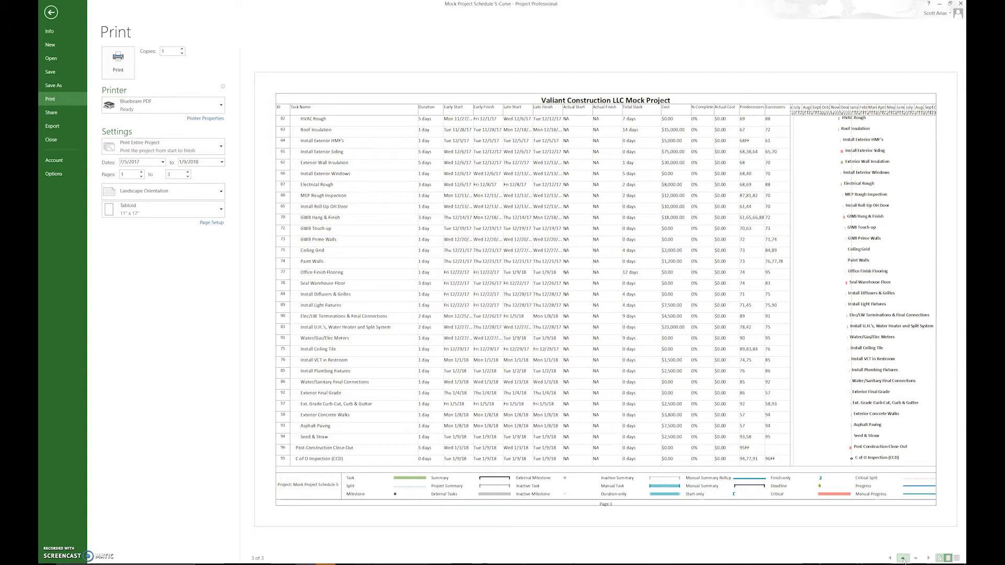
left_click(903, 560)
left_click(904, 560)
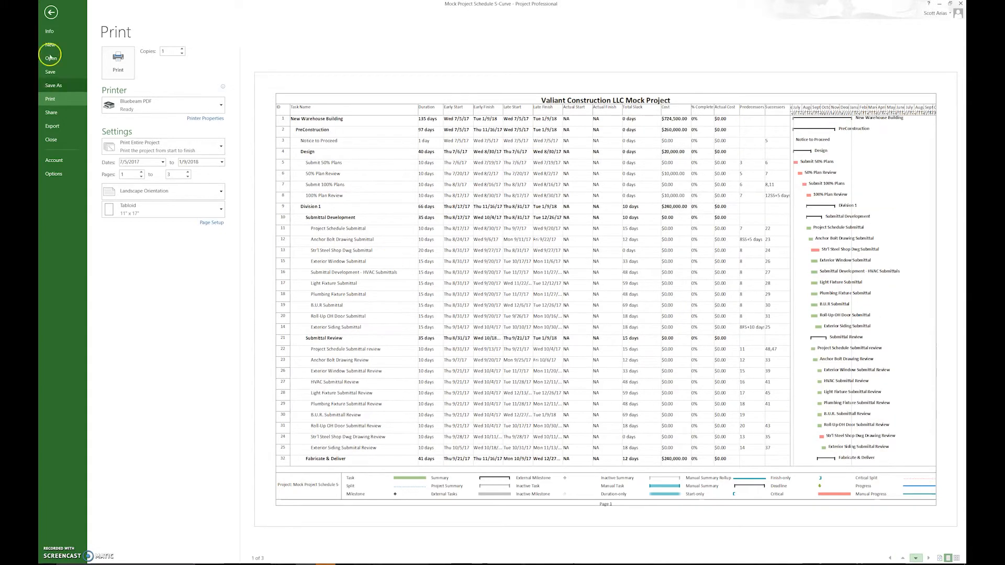
left_click(117, 56)
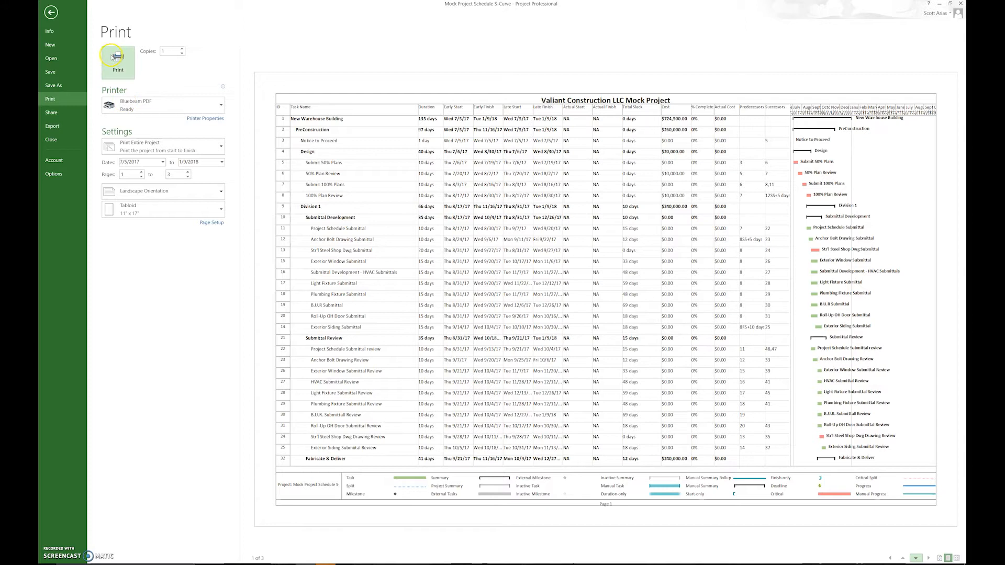
left_click(120, 69)
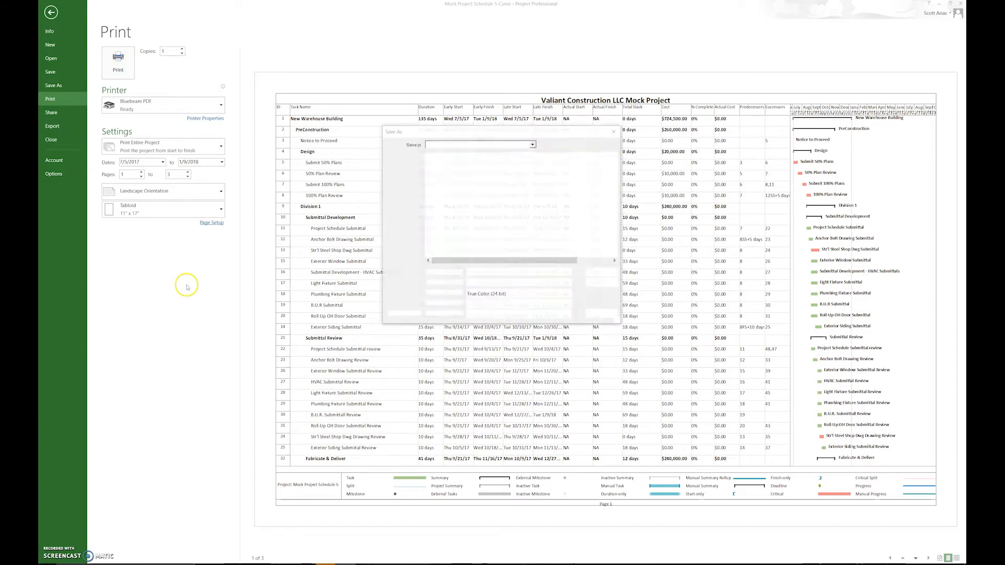
left_click(403, 182)
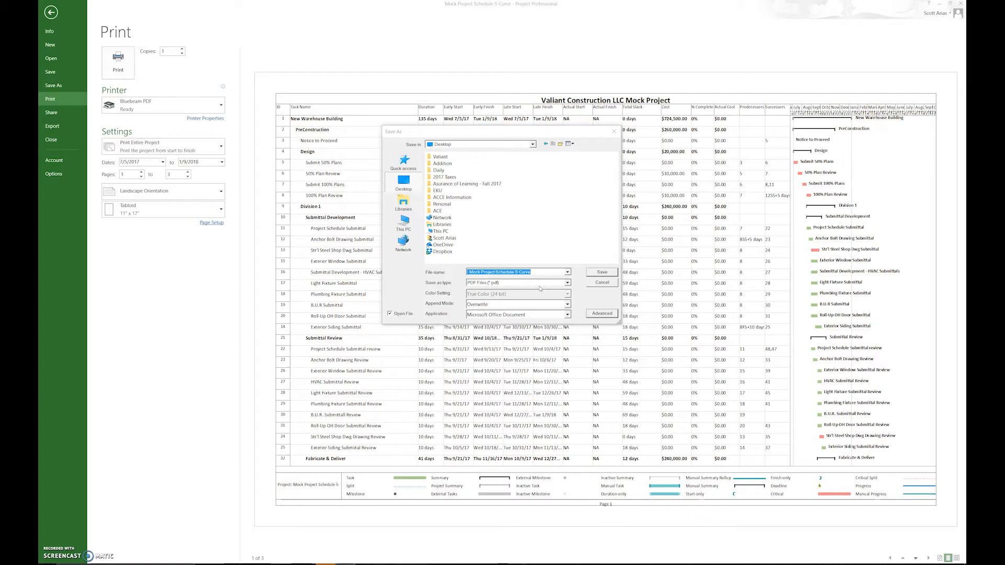
type("Baseline Schedule - Warehouse Bldg - 10-10-2017")
left_click(603, 273)
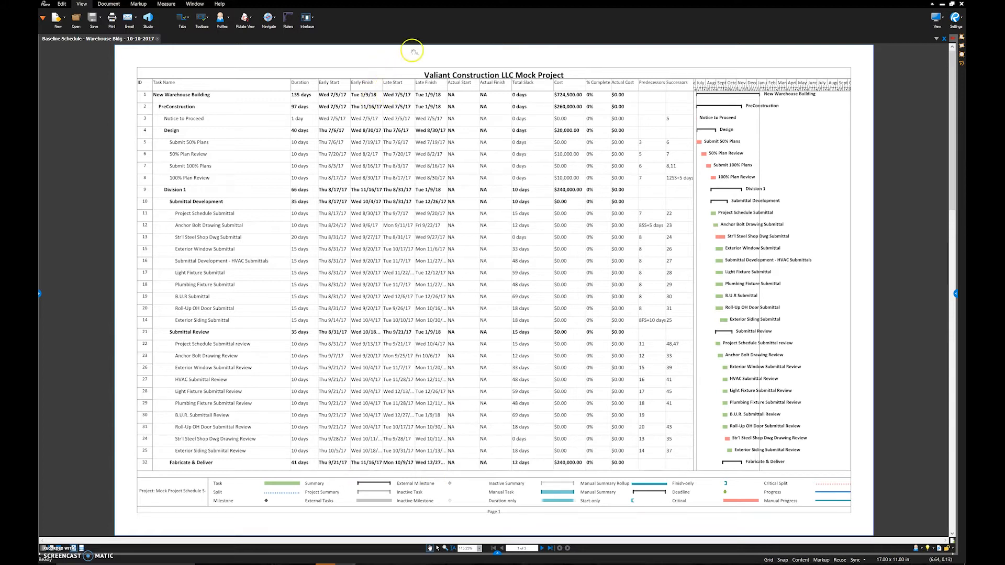
Step: Close the exported PDF, return to the Gantt chart and hide the summary tasks
left_click(962, 6)
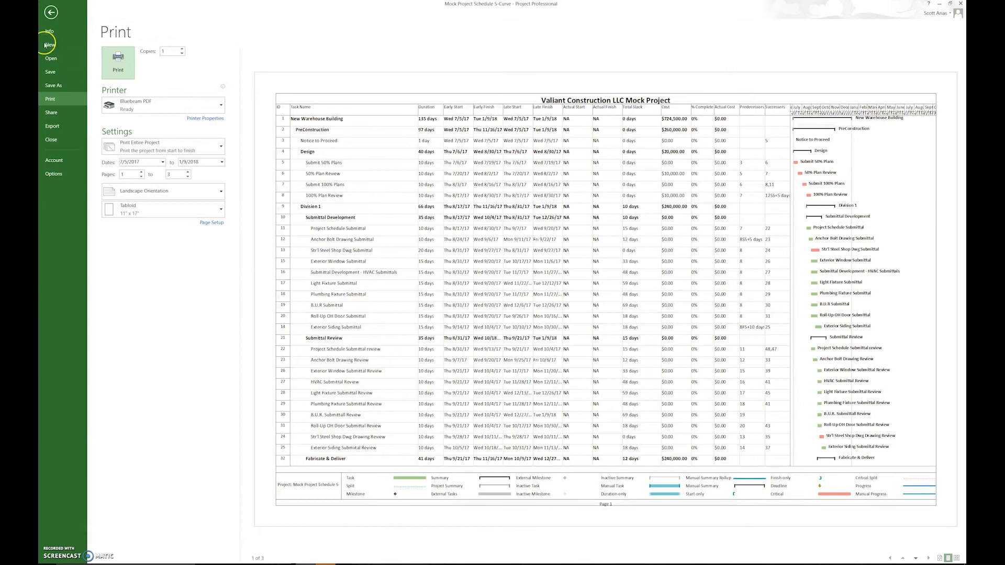
left_click(55, 14)
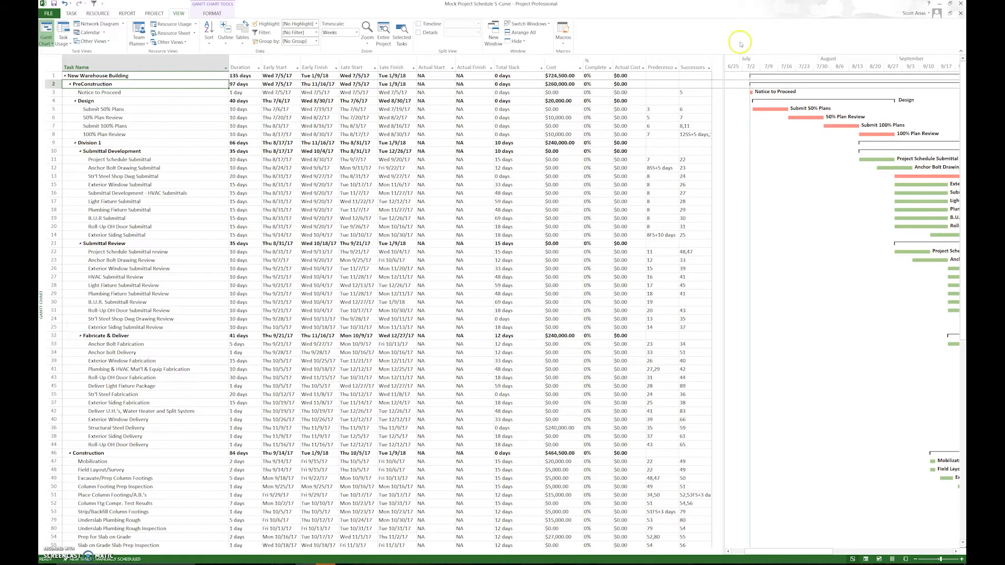
left_click(211, 14)
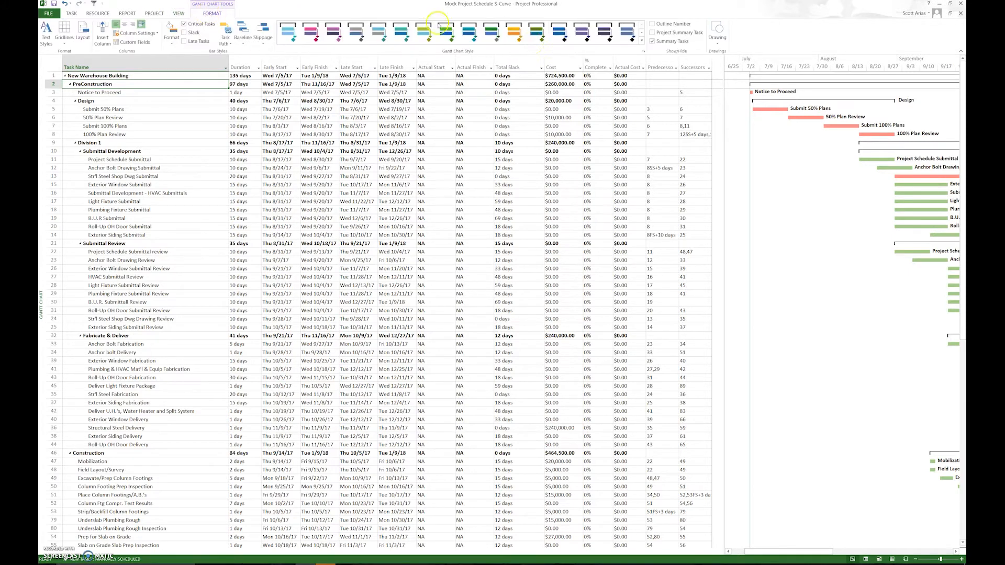
left_click(653, 41)
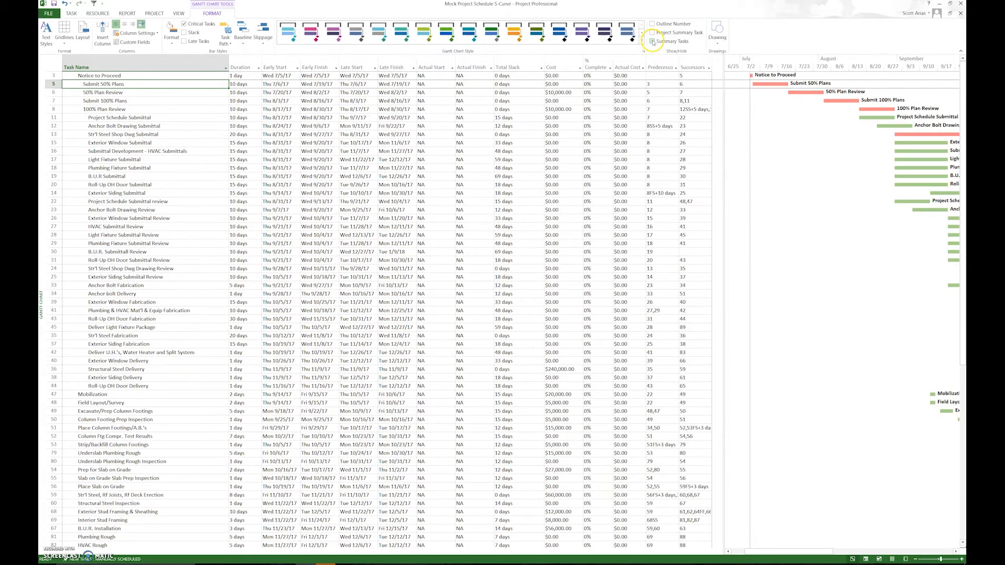
Step: Sort the remaining tasks without summary rows by start date
left_click(178, 14)
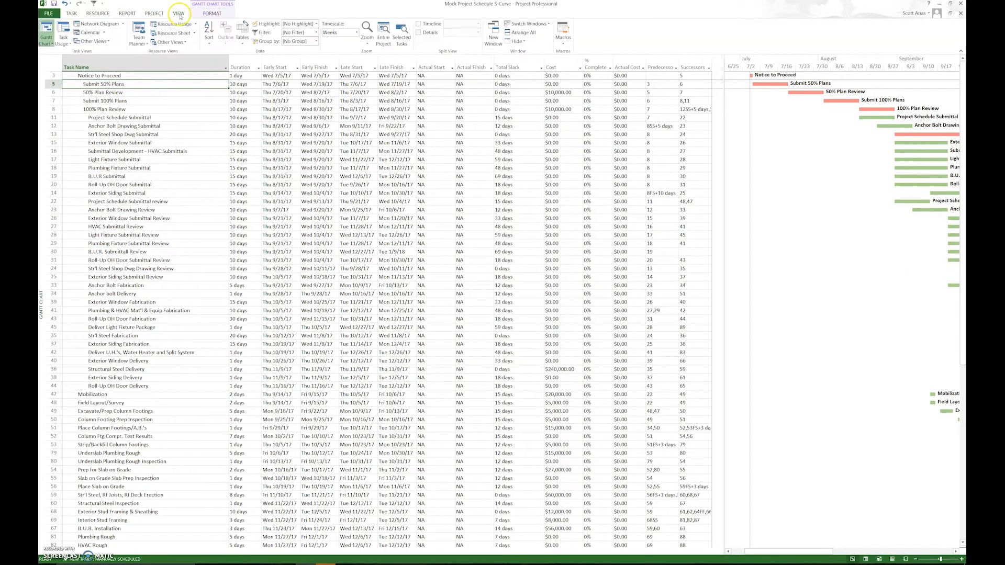
left_click(209, 42)
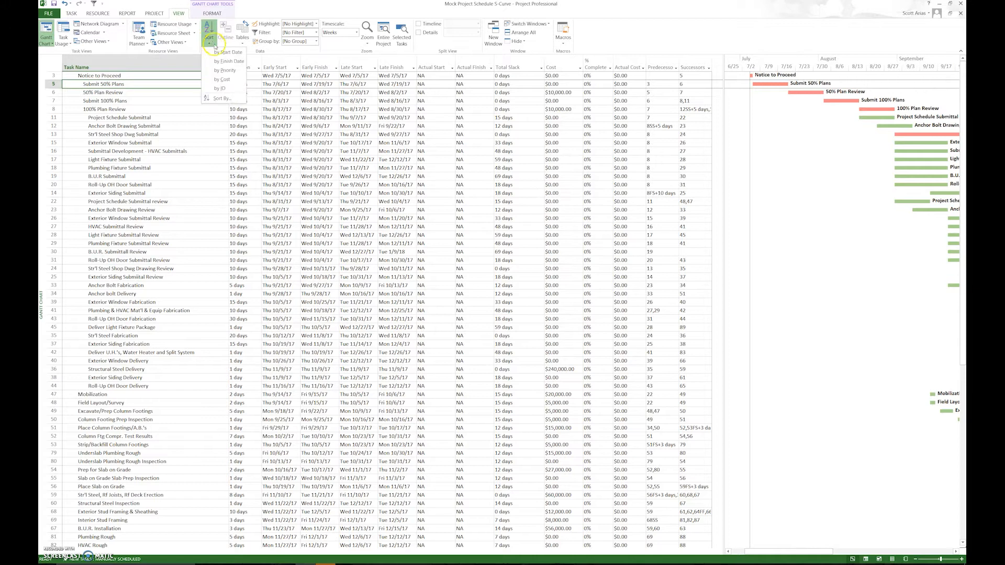
left_click(225, 71)
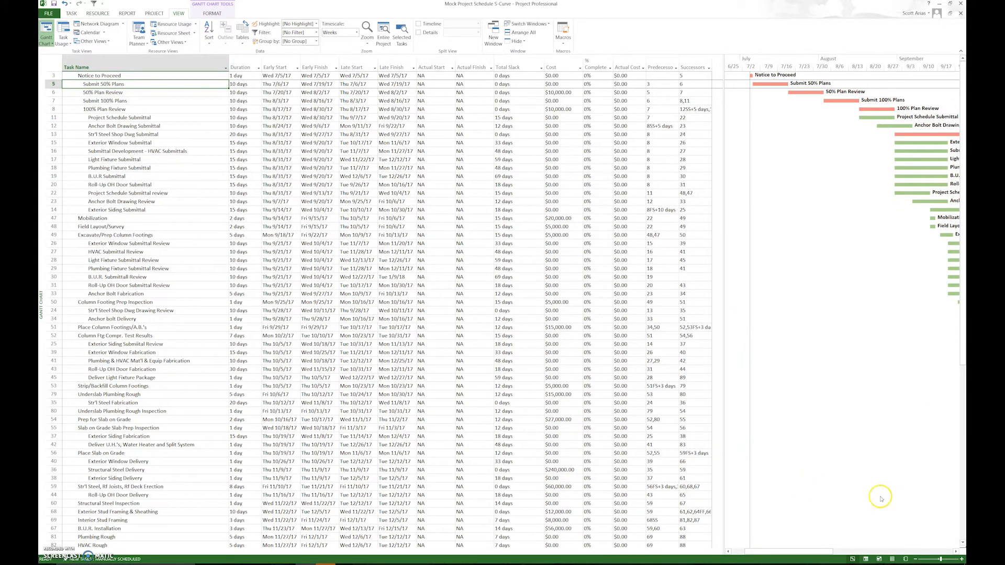
left_click(956, 552)
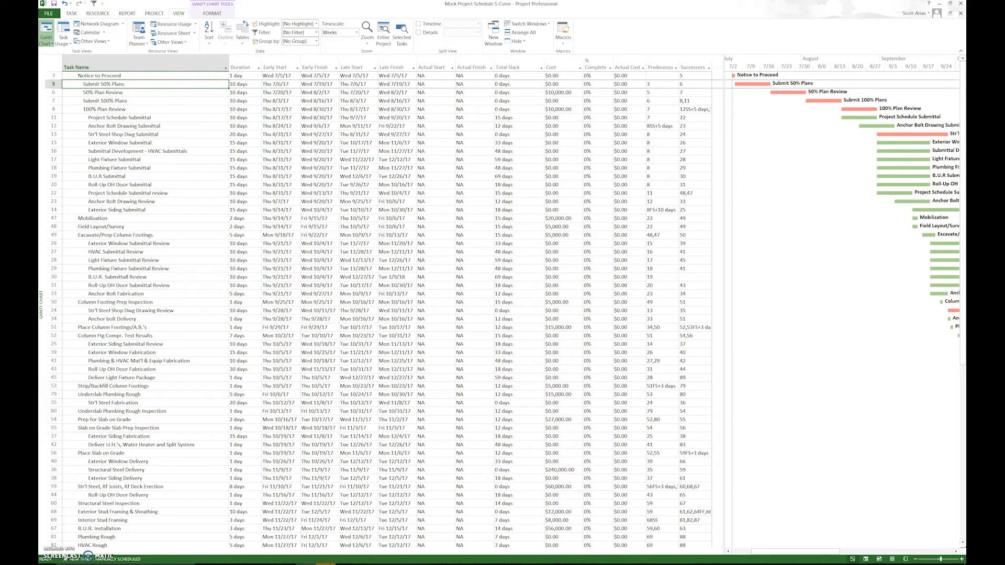
Step: Open the print preview of the sorted schedule and accept the page setup of 1 page wide by 3 pages tall
left_click(48, 13)
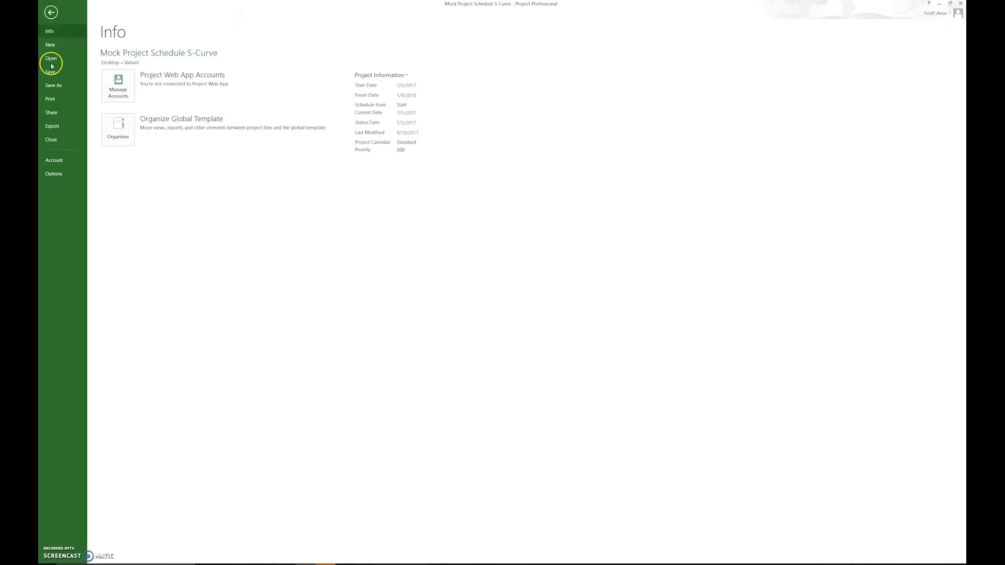
left_click(50, 99)
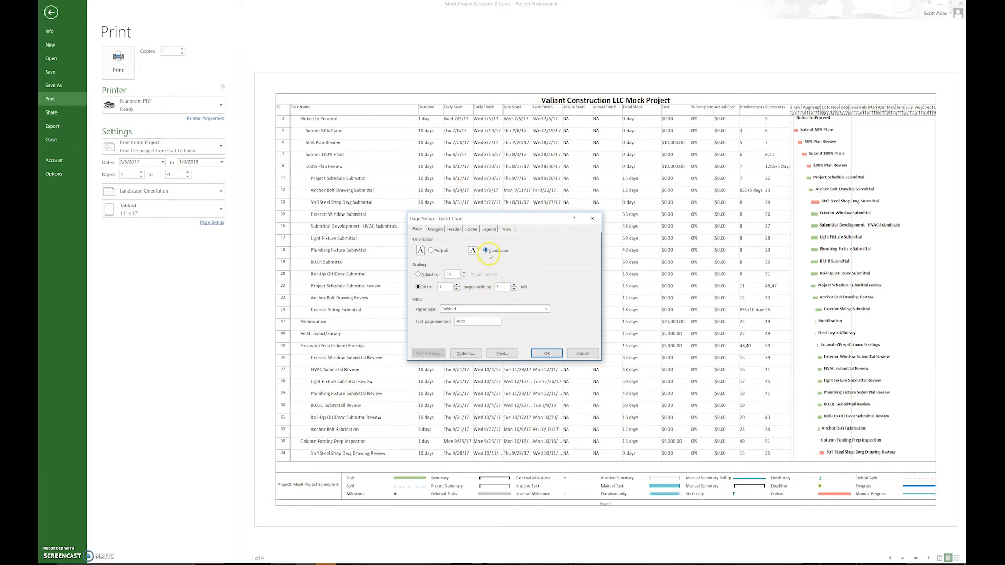
left_click(547, 354)
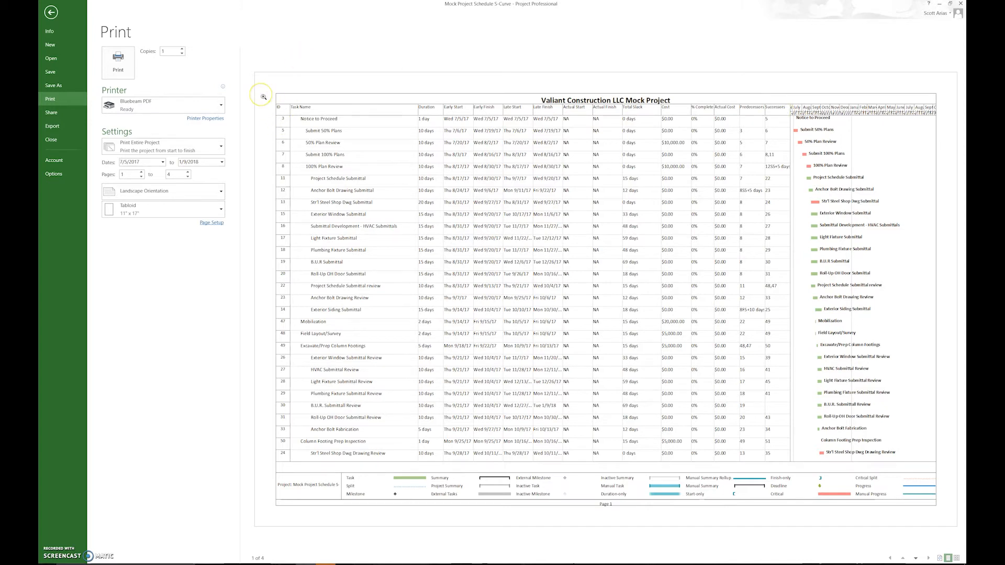
Step: Leave the print preview, show the summary tasks again and collapse the Submittal Development and Submittal Review groups
left_click(52, 14)
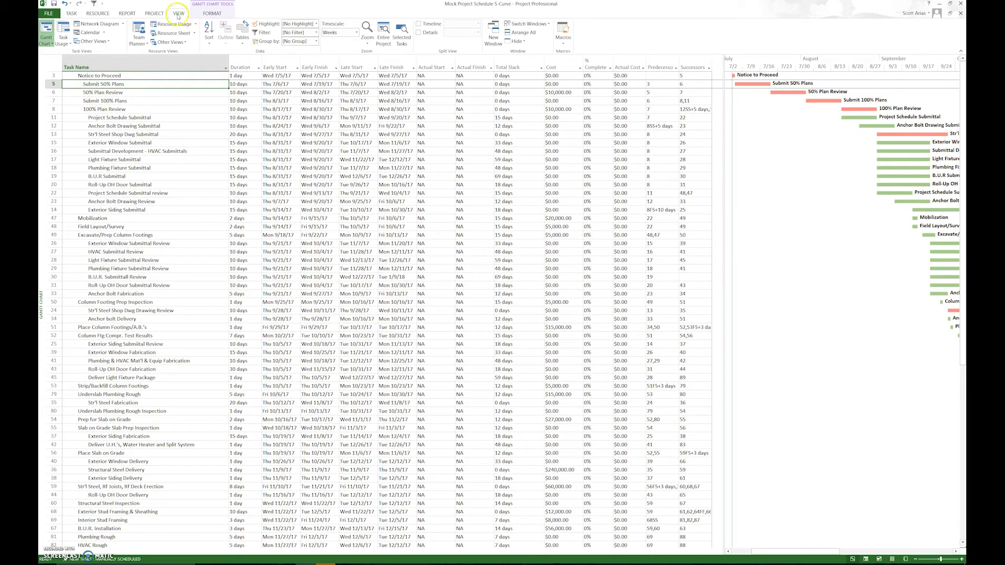
left_click(209, 14)
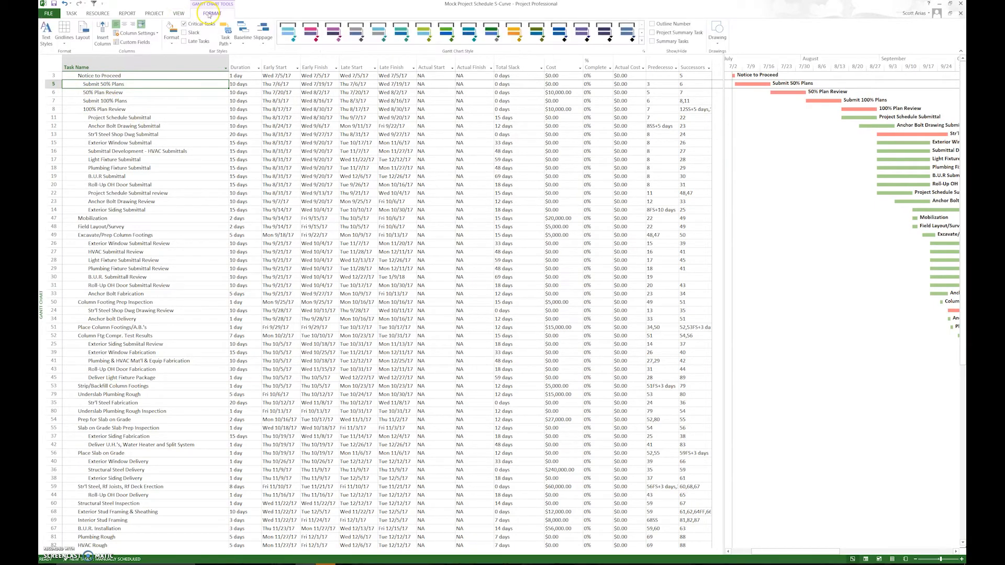
left_click(653, 44)
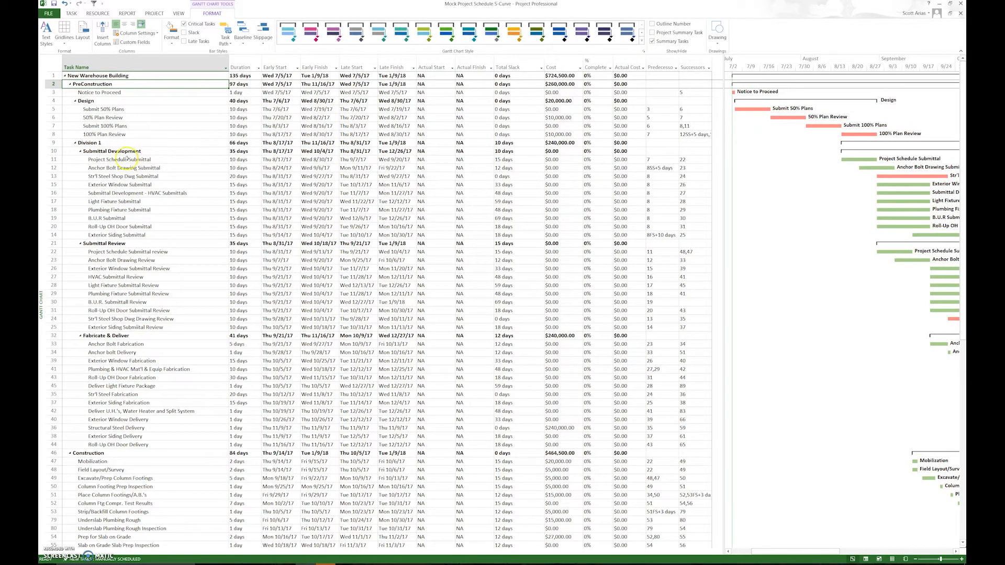
left_click(80, 151)
left_click(80, 160)
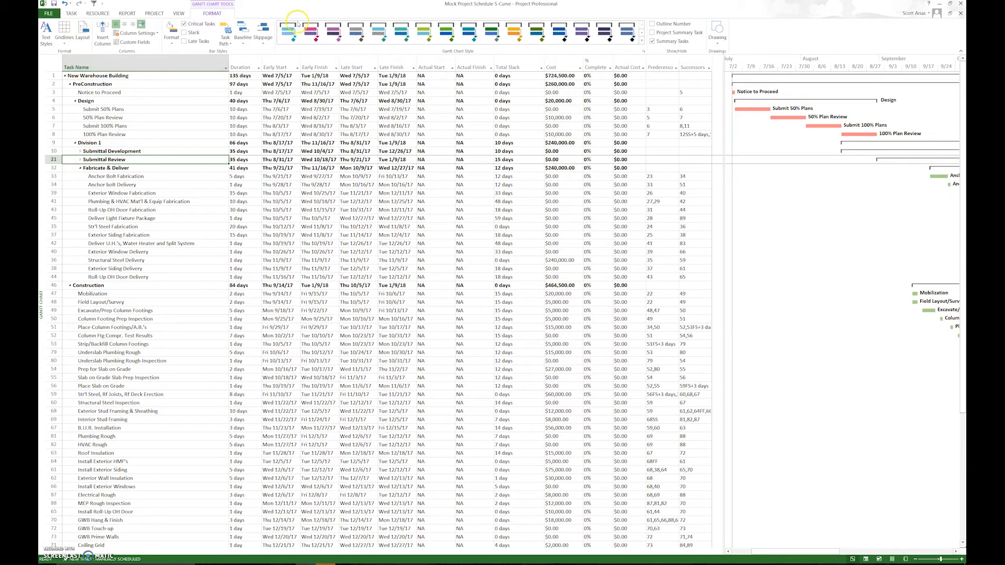
Step: Hide the summary tasks with both submittal groups collapsed and sort the remaining tasks by start date
left_click(652, 42)
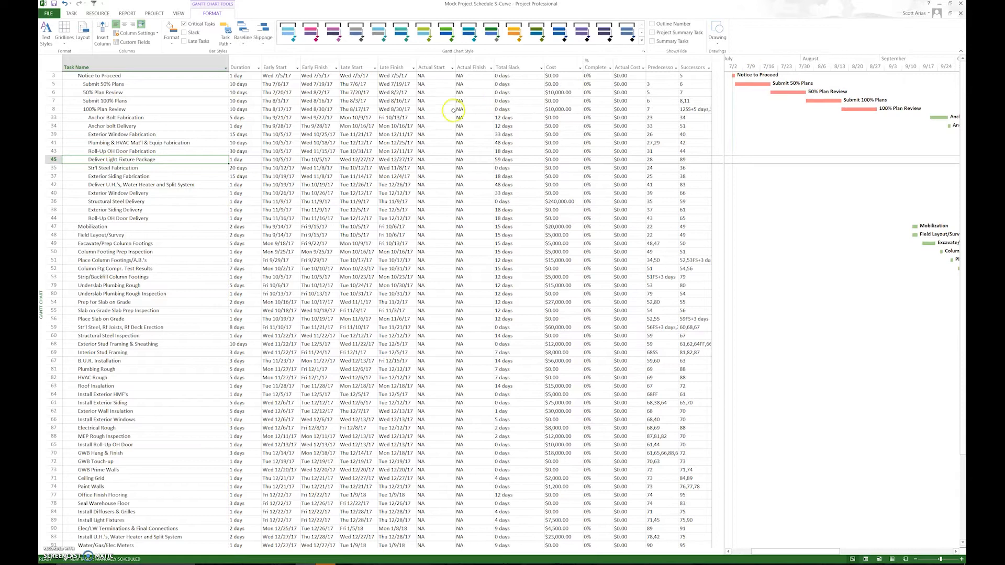
left_click(177, 13)
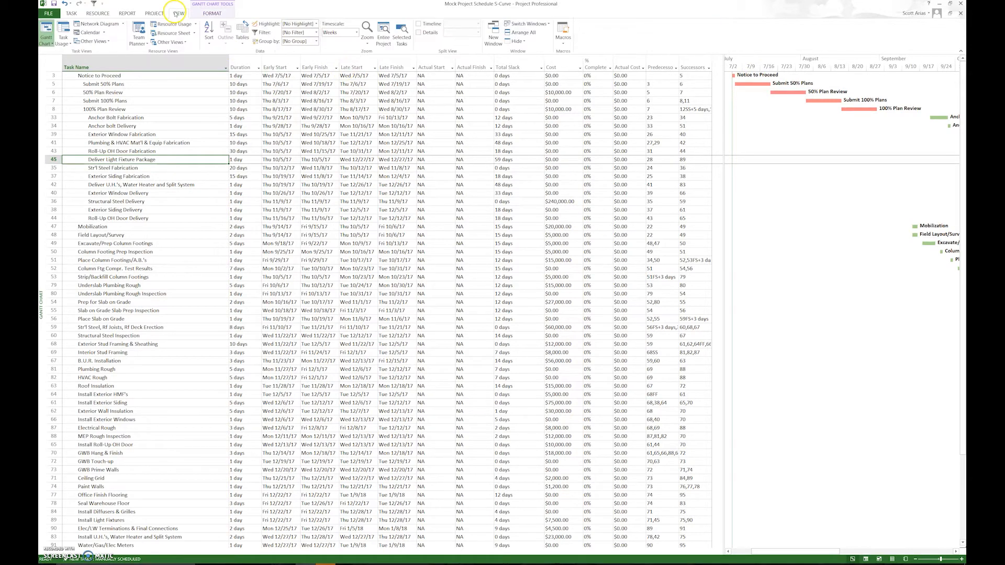
left_click(209, 37)
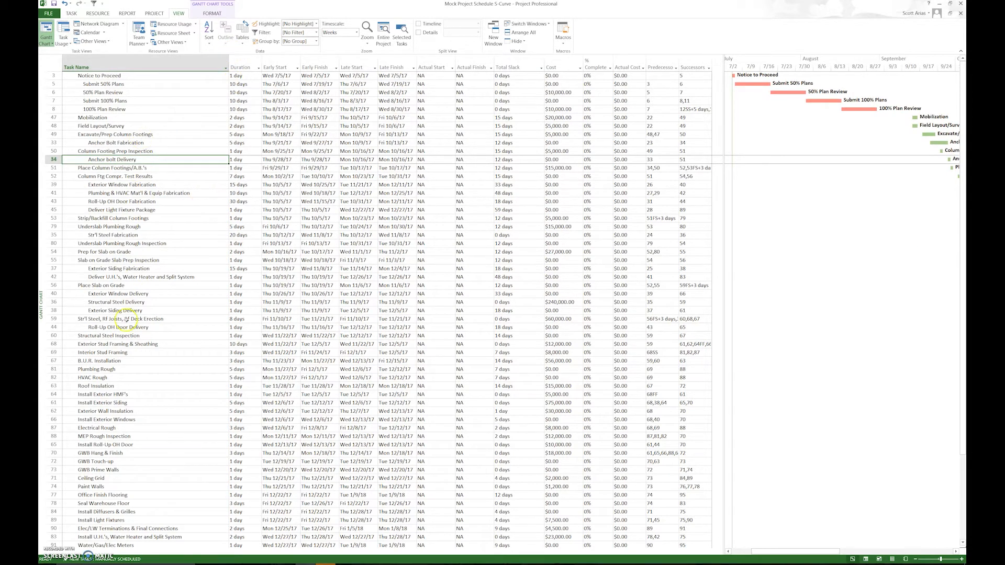
Step: Bring back the summary tasks and collapse the whole PreConstruction group
left_click(69, 15)
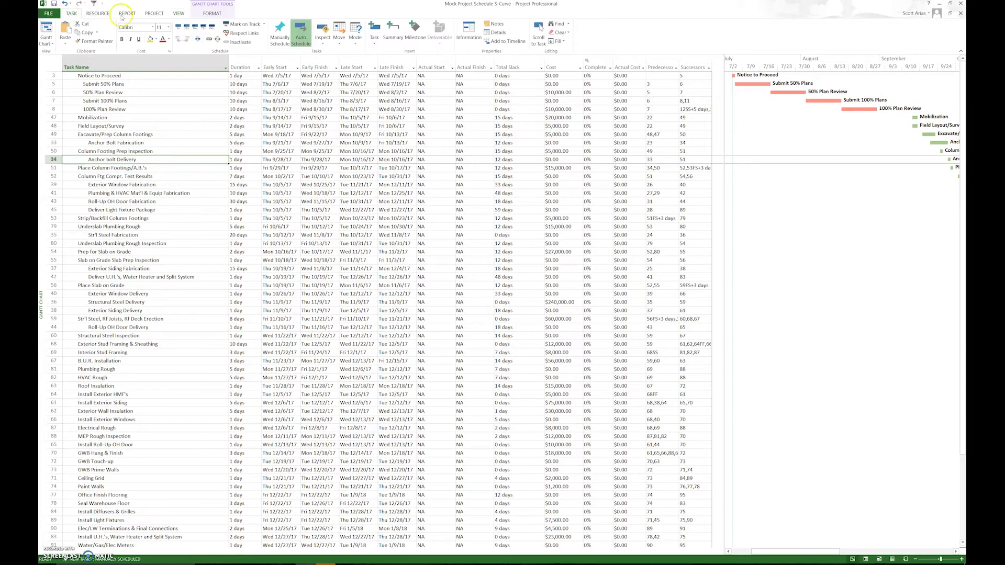
left_click(212, 14)
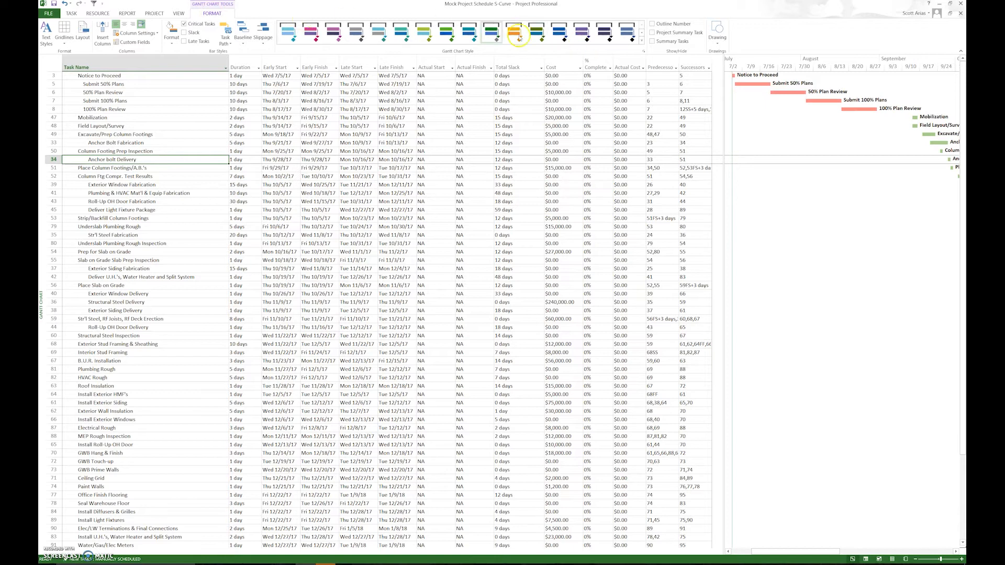
left_click(653, 41)
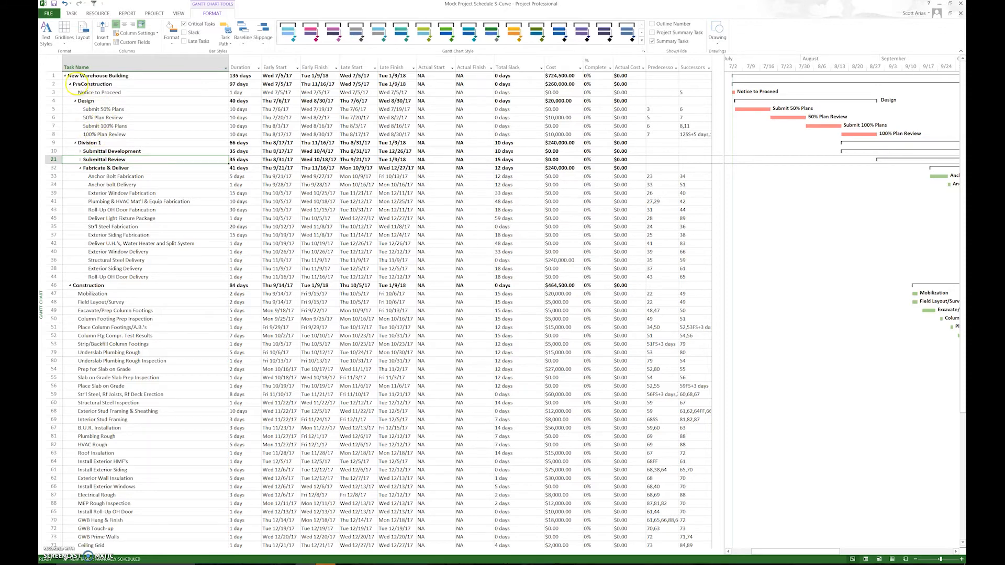
left_click(70, 84)
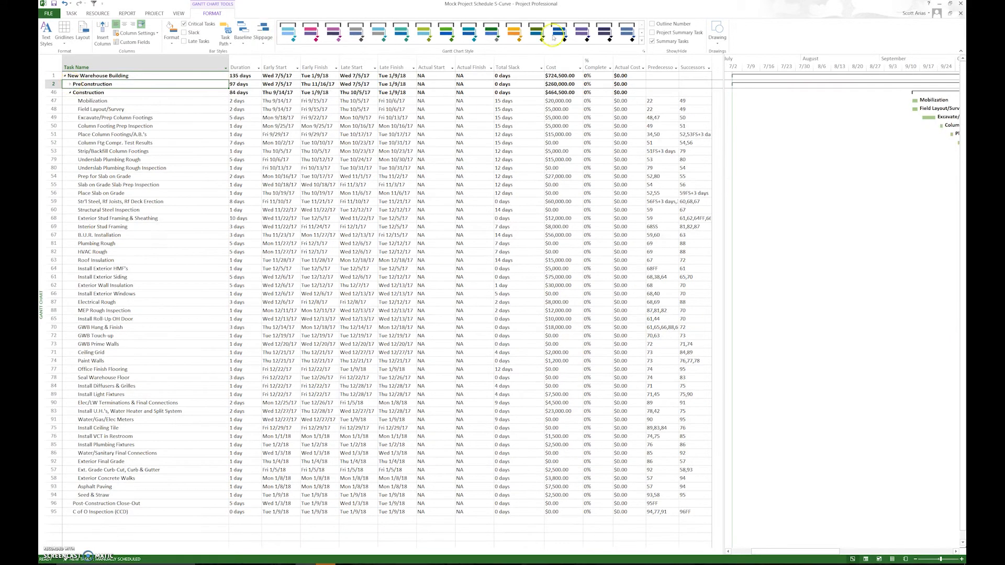
Step: Hide the summary rows with PreConstruction collapsed, sort the construction tasks by start date and view their Gantt bars
scroll(644, 38, "down", 1)
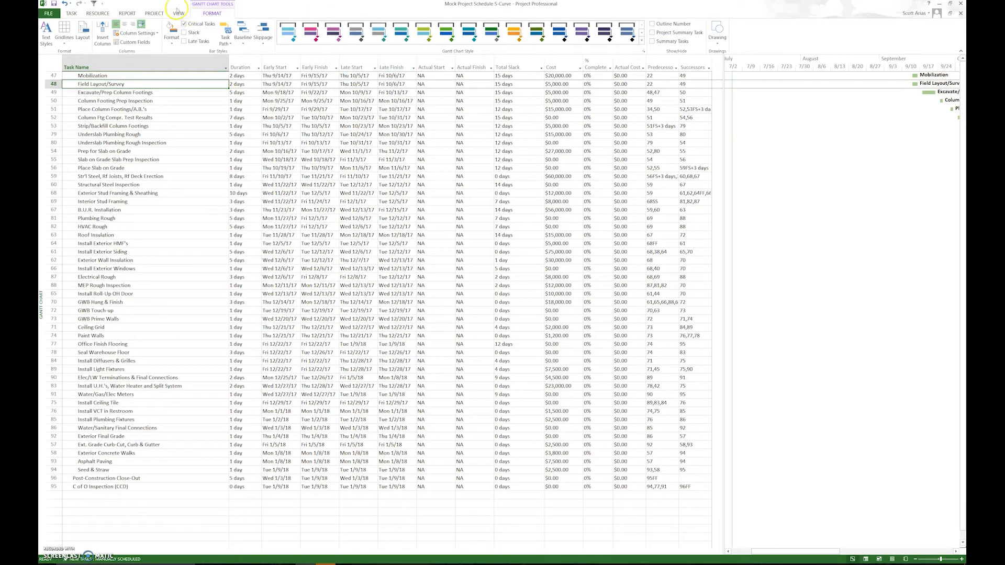
left_click(178, 12)
left_click(209, 32)
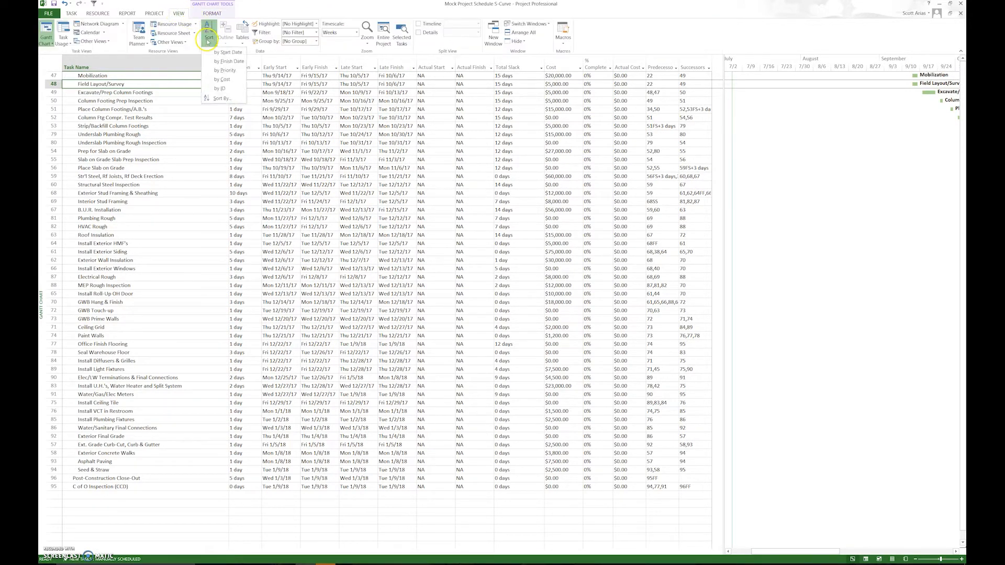
left_click(219, 52)
left_click(957, 551)
left_click(956, 552)
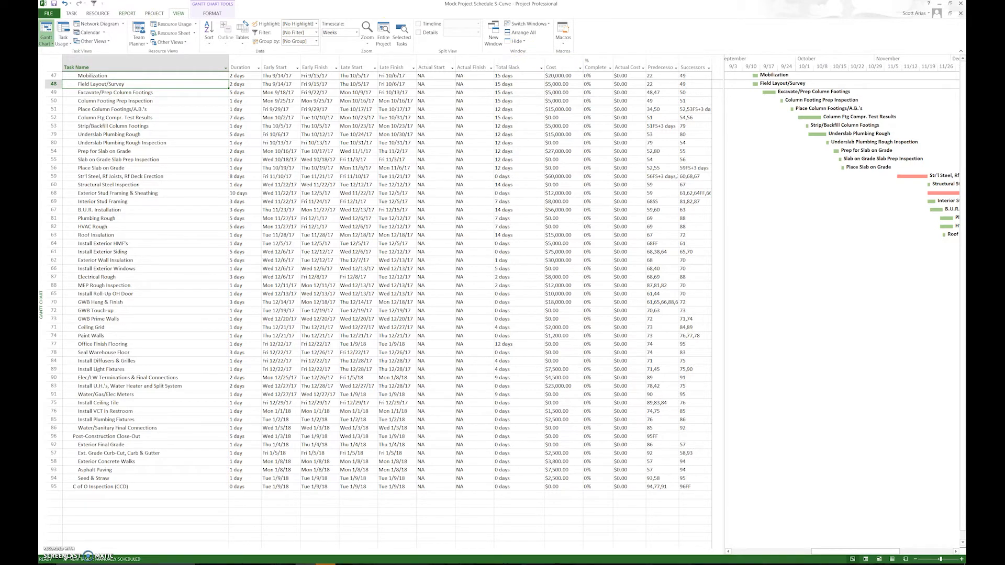
Step: Show the summary tasks and expand the PreConstruction, Submittal Review and Submittal Development groups
left_click(212, 14)
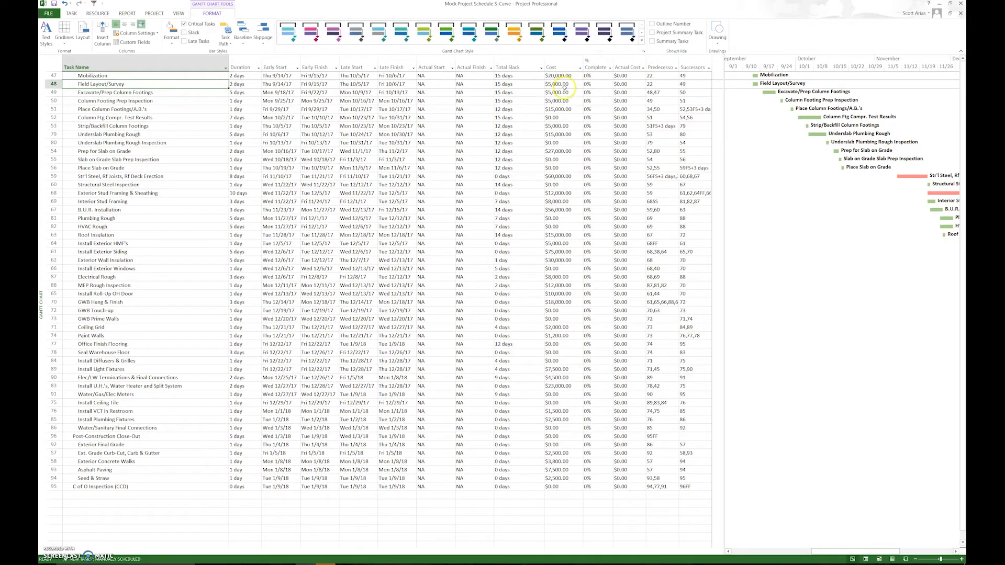
left_click(653, 41)
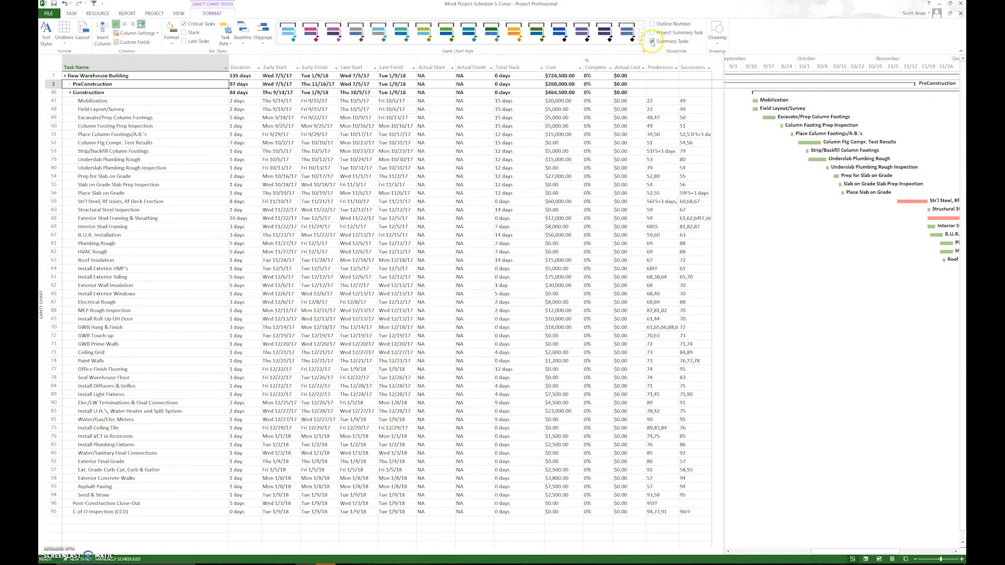
left_click(70, 84)
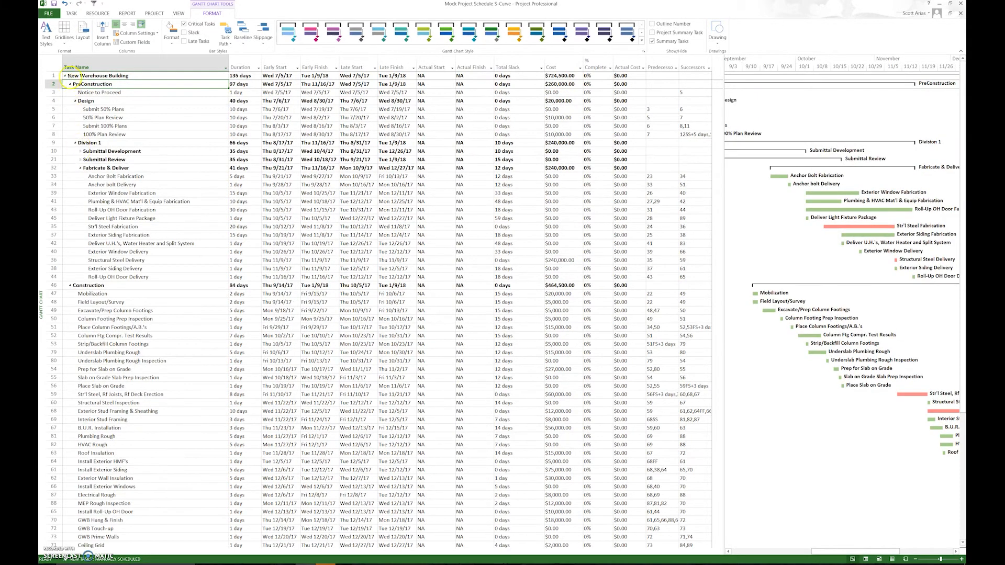
left_click(80, 160)
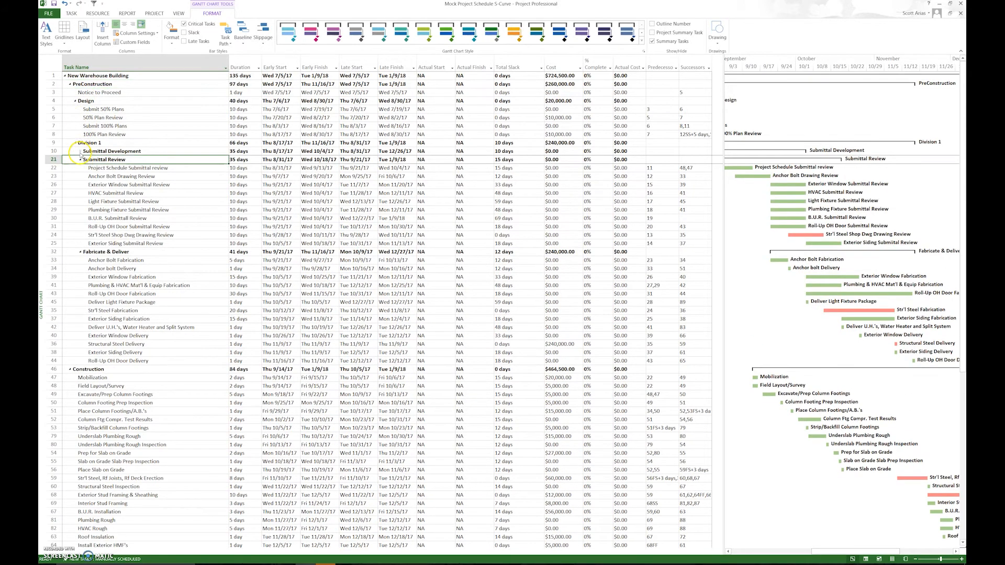
left_click(80, 151)
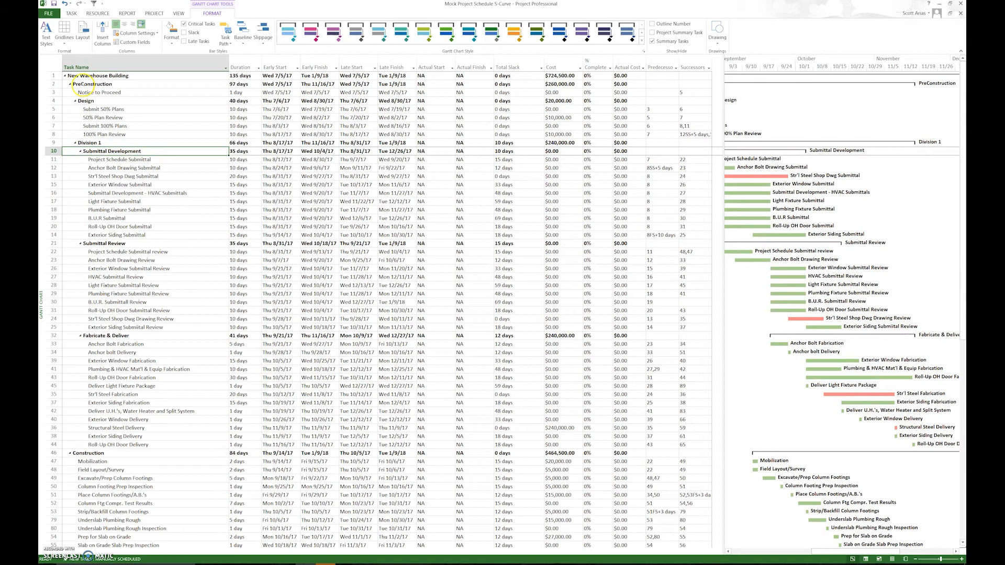
Step: Open the Cash Flow cost report for the project
left_click(127, 13)
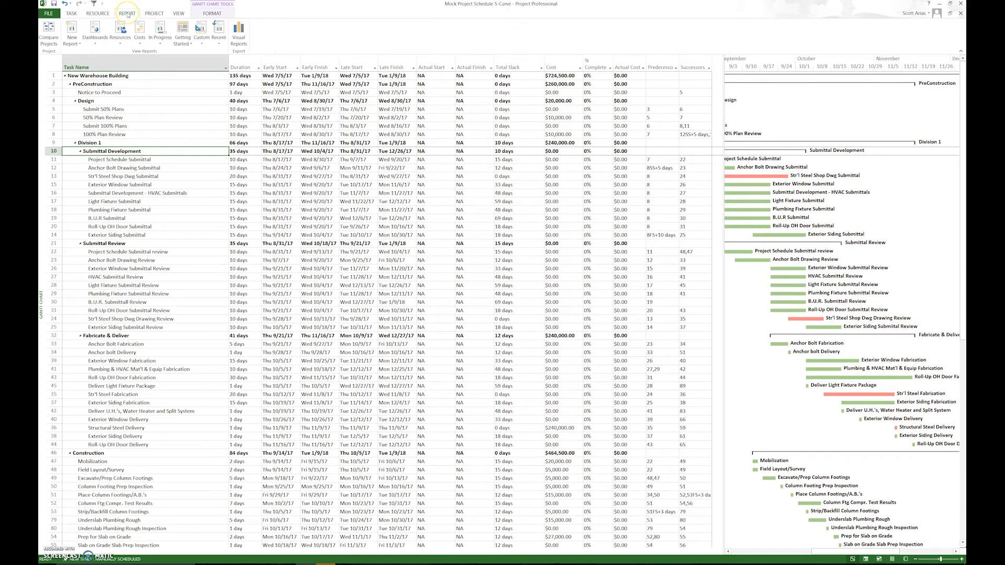
left_click(140, 42)
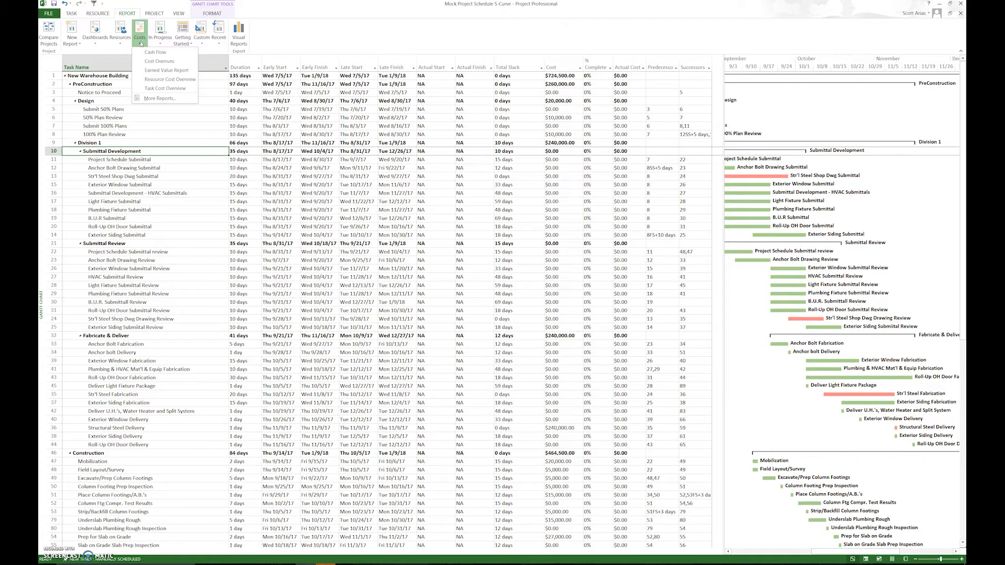
left_click(153, 52)
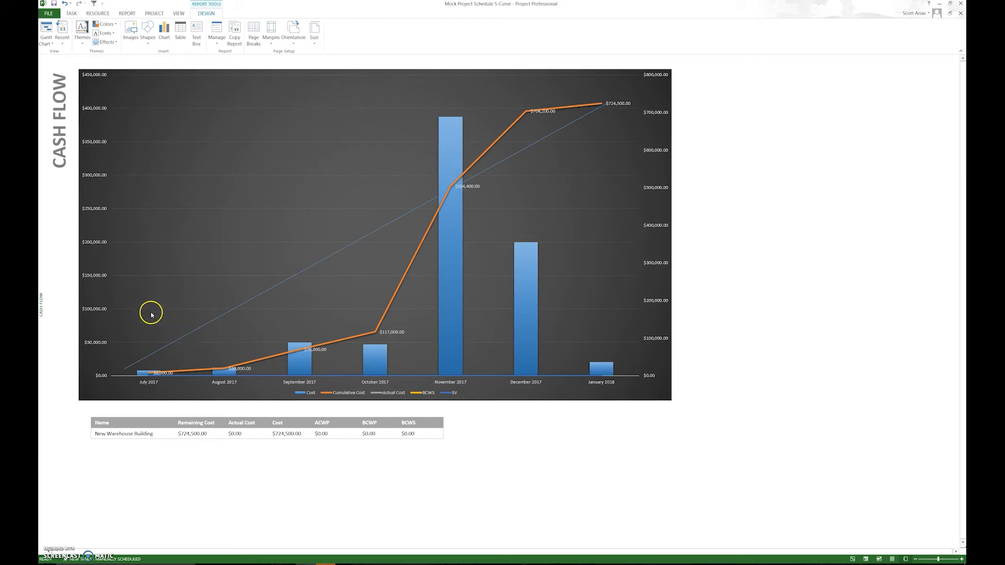
Step: Preview the Cash Flow report for printing, set its paper size to Tabloid 11" x 17" and return to the report
left_click(48, 13)
left_click(56, 100)
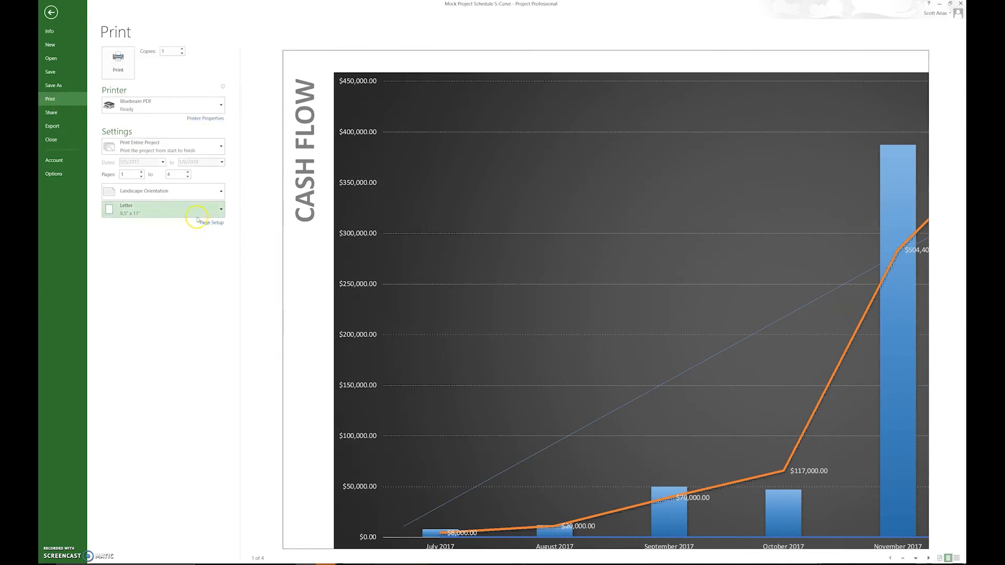
left_click(203, 215)
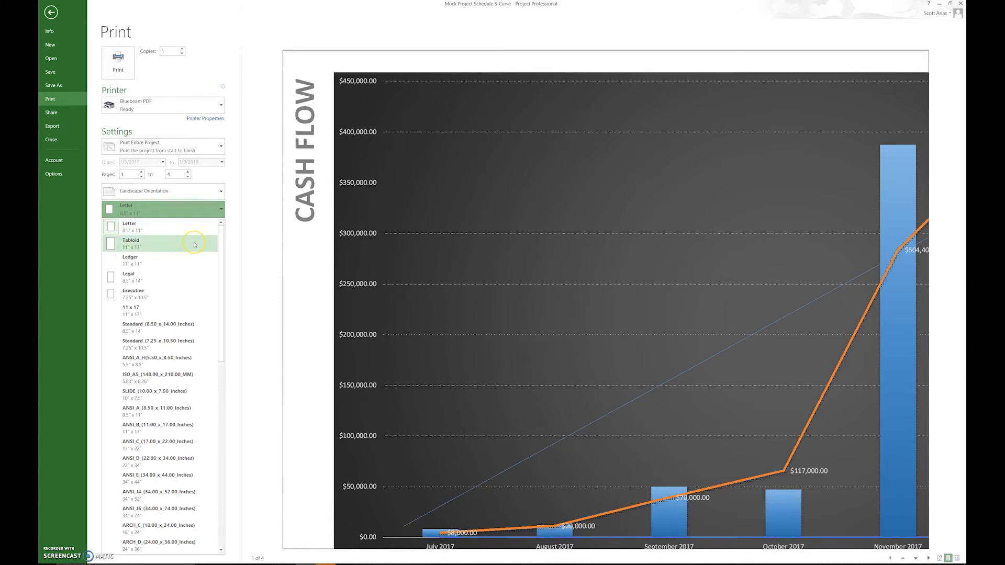
left_click(194, 244)
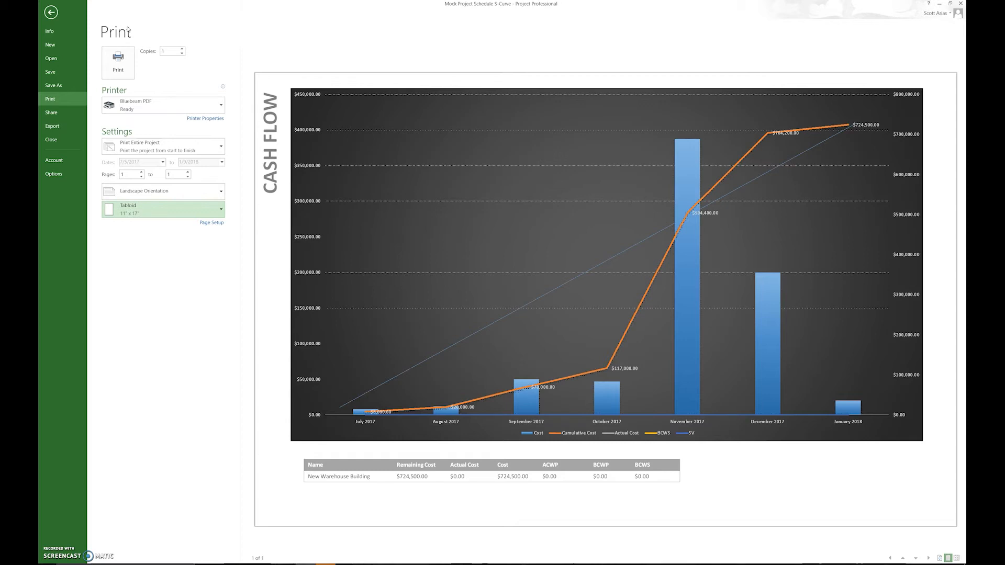
left_click(52, 12)
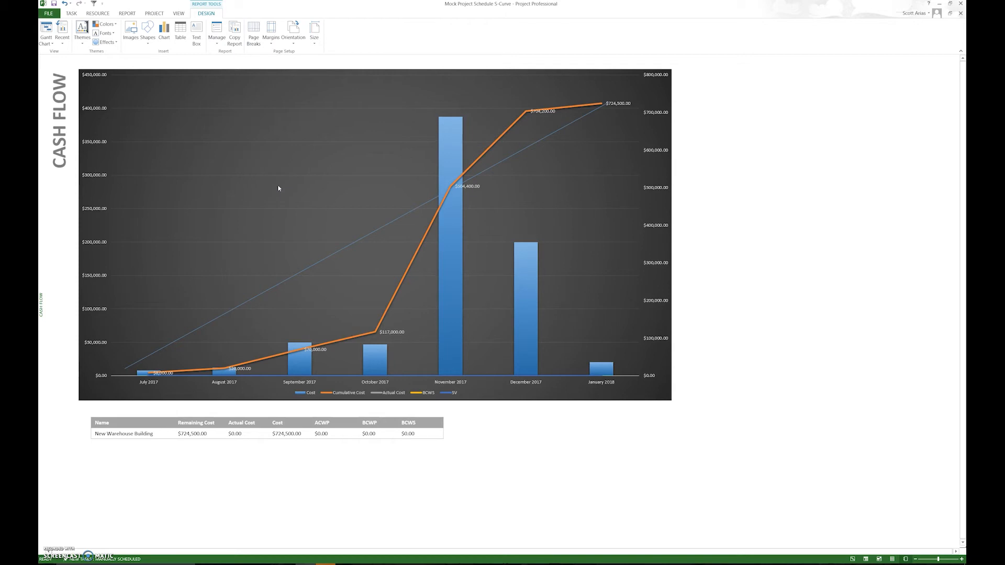
Step: Return to the Gantt chart, collapse the Division 1 group and expand it again
left_click(48, 29)
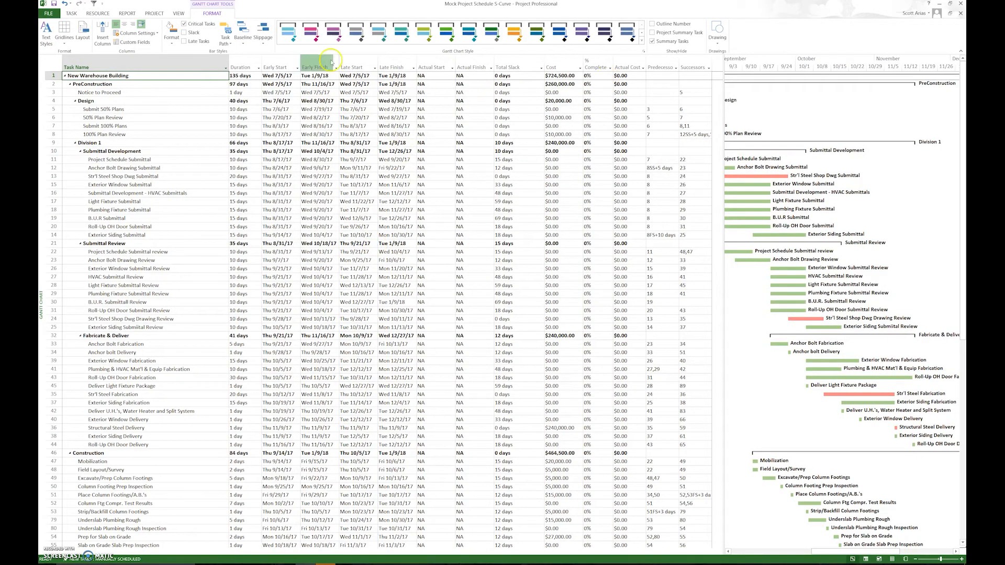
left_click(76, 143)
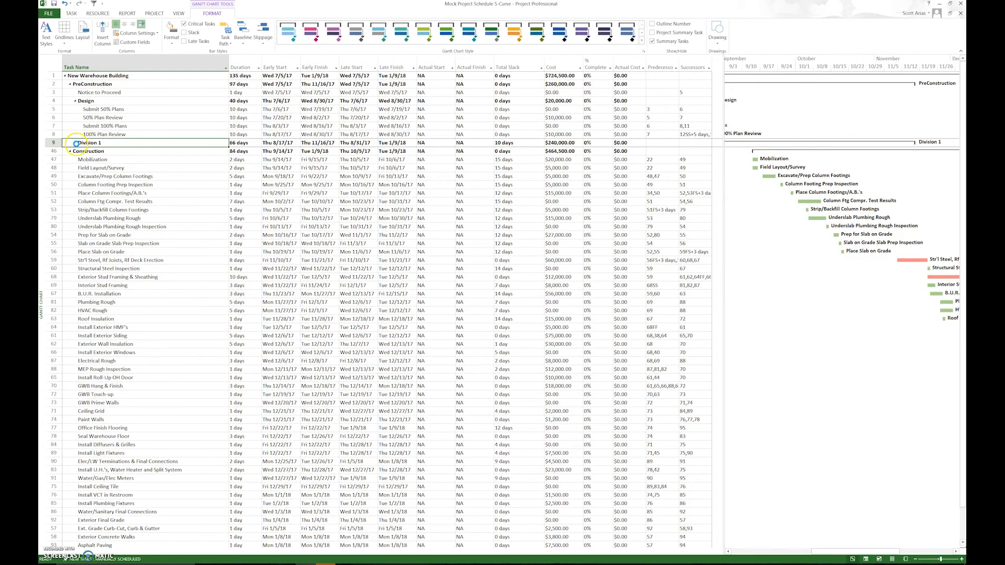
left_click(76, 143)
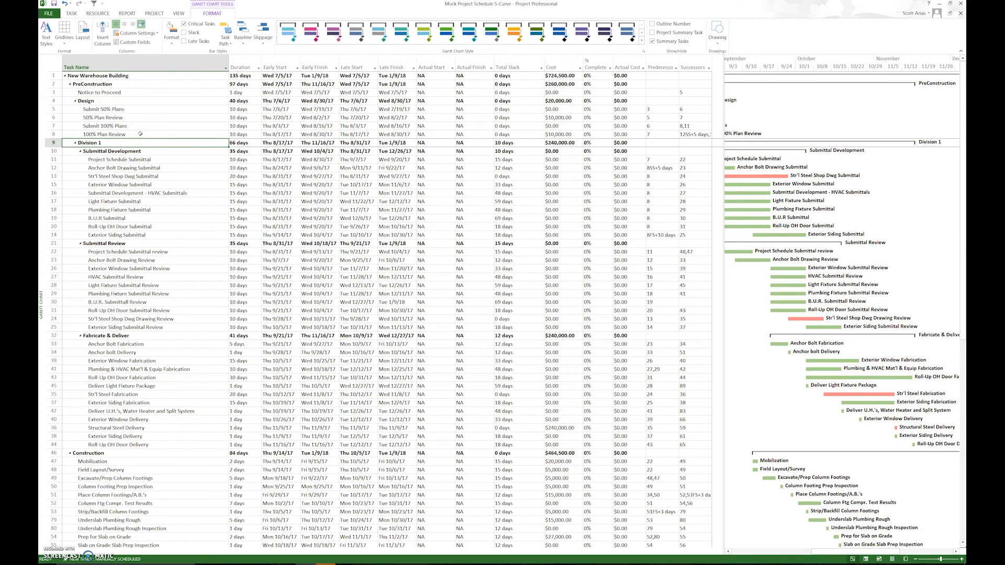
Step: Switch the schedule to the Network Diagram view and zoom out on the diagram
left_click(72, 14)
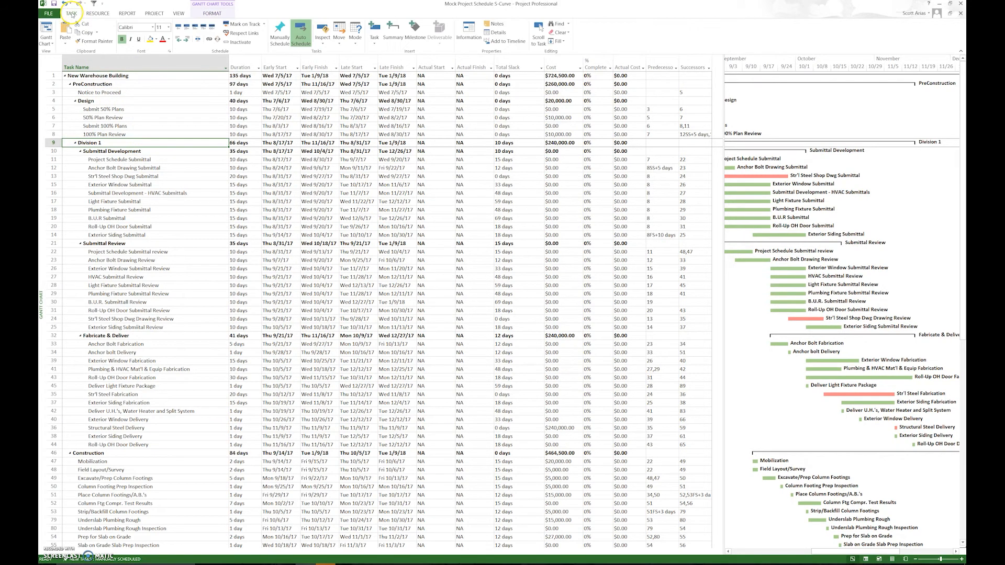
left_click(52, 44)
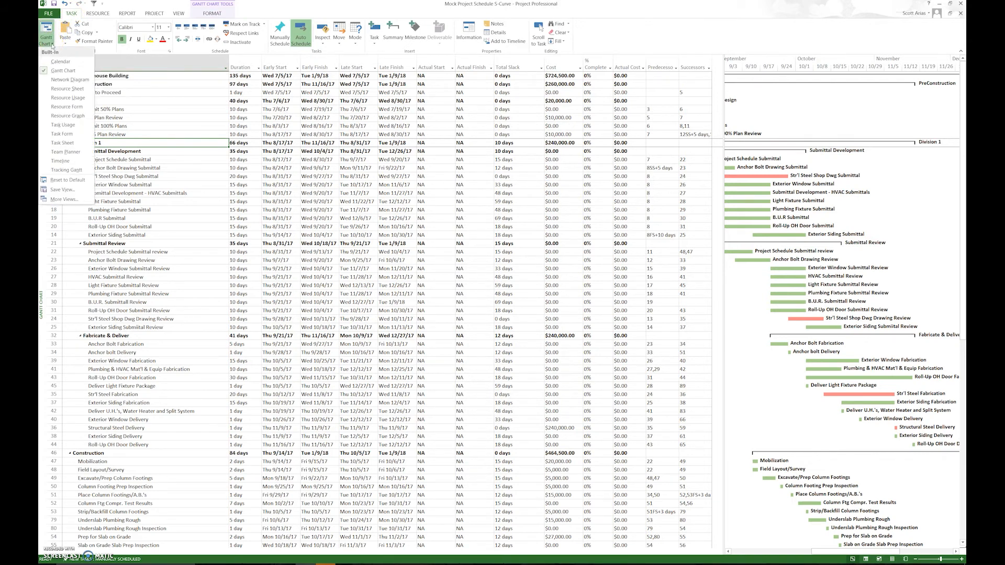
left_click(72, 80)
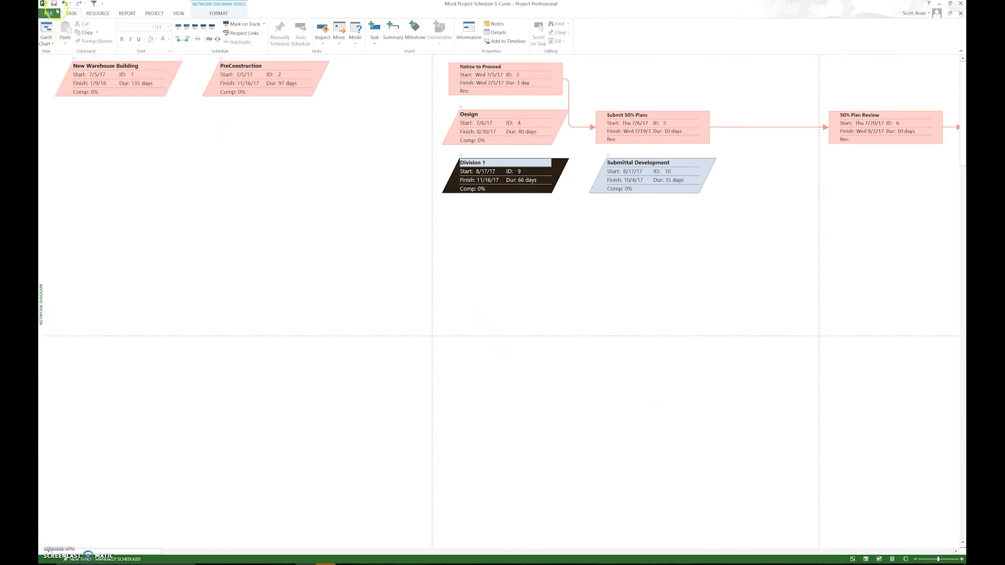
left_click(52, 45)
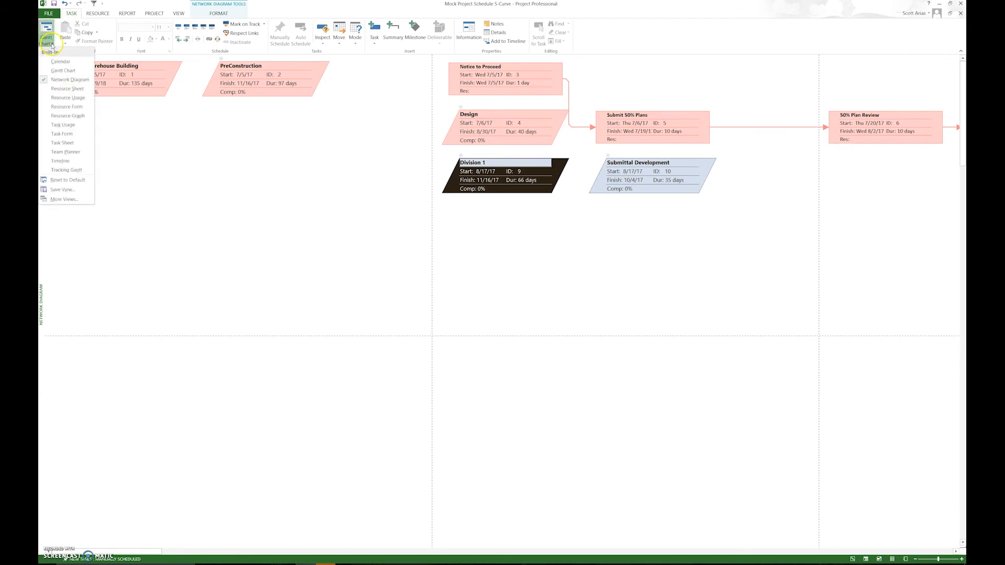
left_click(234, 198)
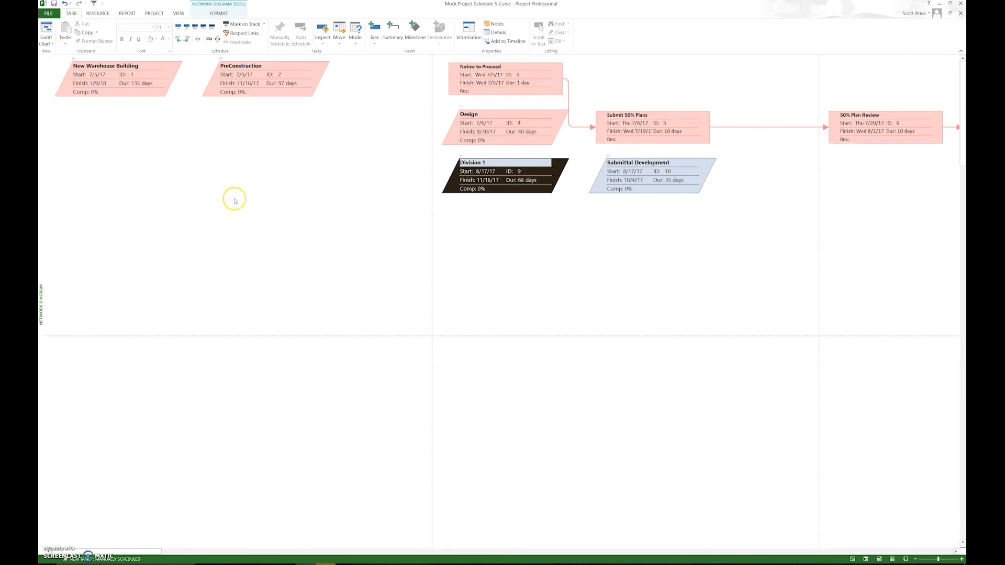
left_click(916, 559)
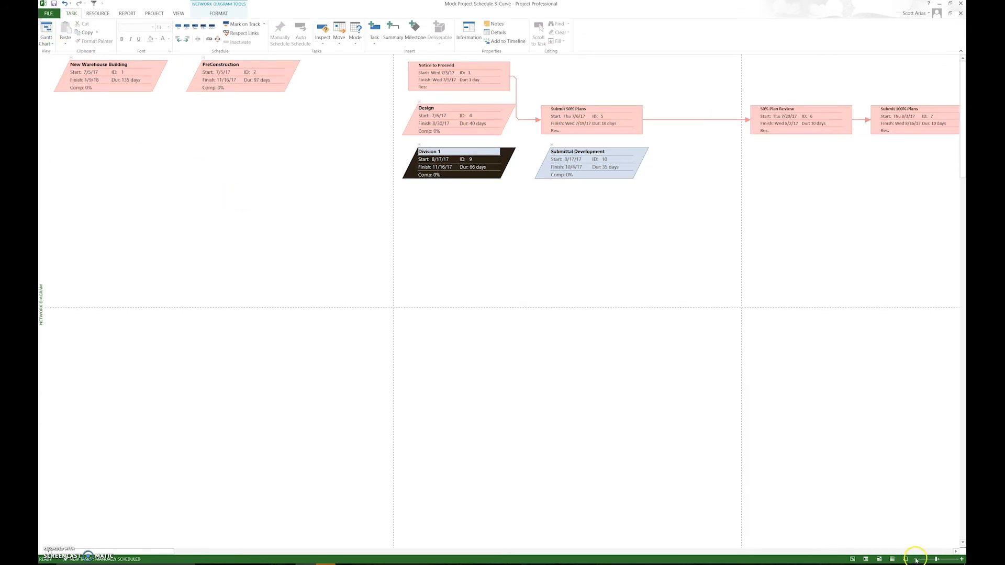
Step: Zoom out further on the network diagram and examine the task chain from Notice to Proceed through its furthest activities
left_click(917, 559)
left_click(916, 559)
left_click(917, 559)
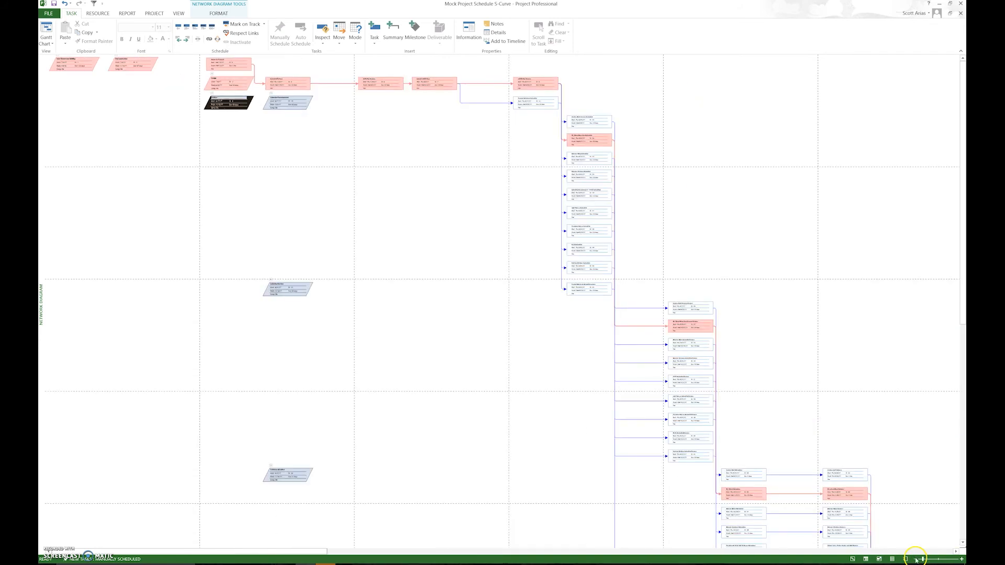
left_click(916, 560)
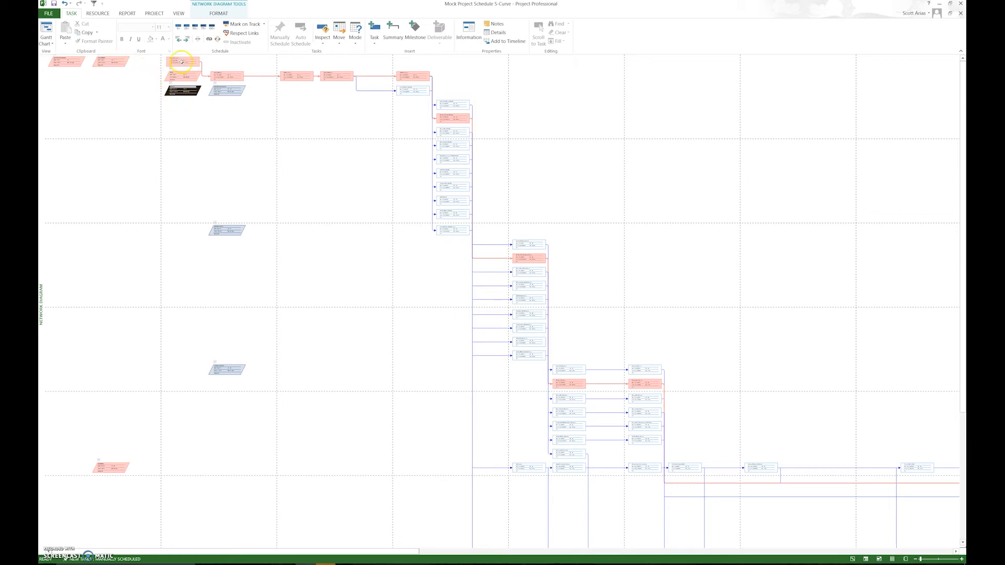
mouse_move(196, 60)
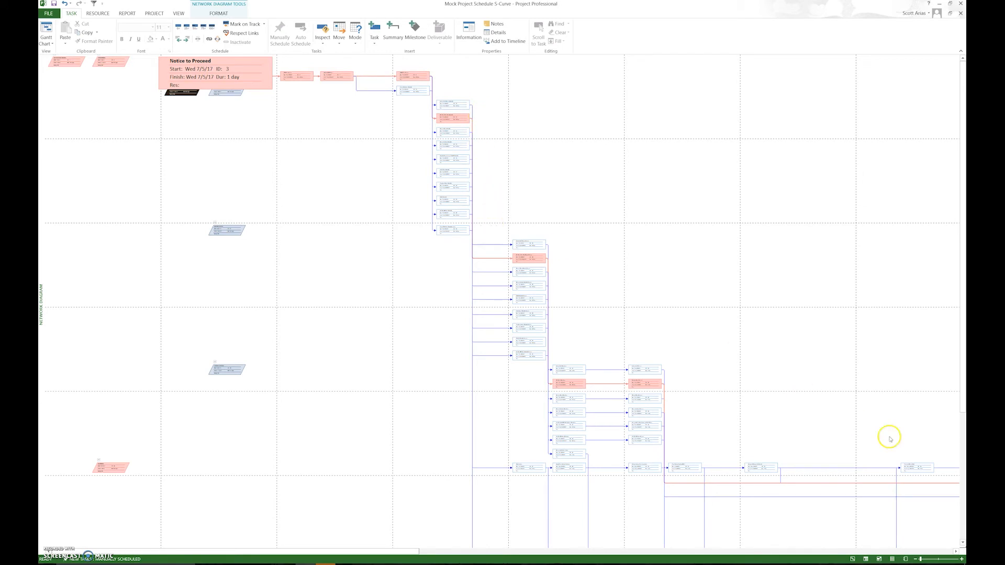
left_click_drag(962, 316, 963, 356)
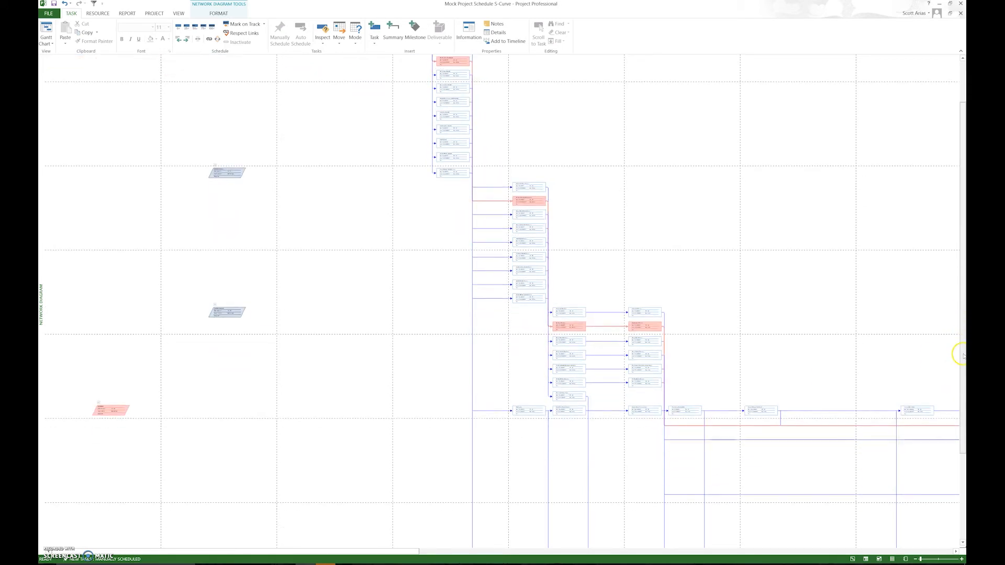
left_click(956, 552)
left_click(956, 552)
left_click_drag(956, 552, 956, 552)
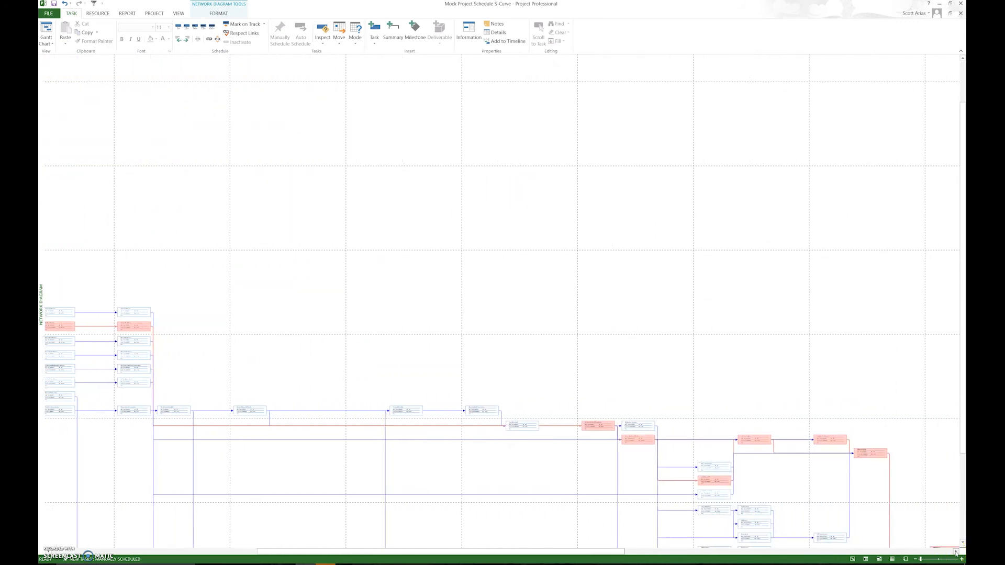
left_click(962, 539)
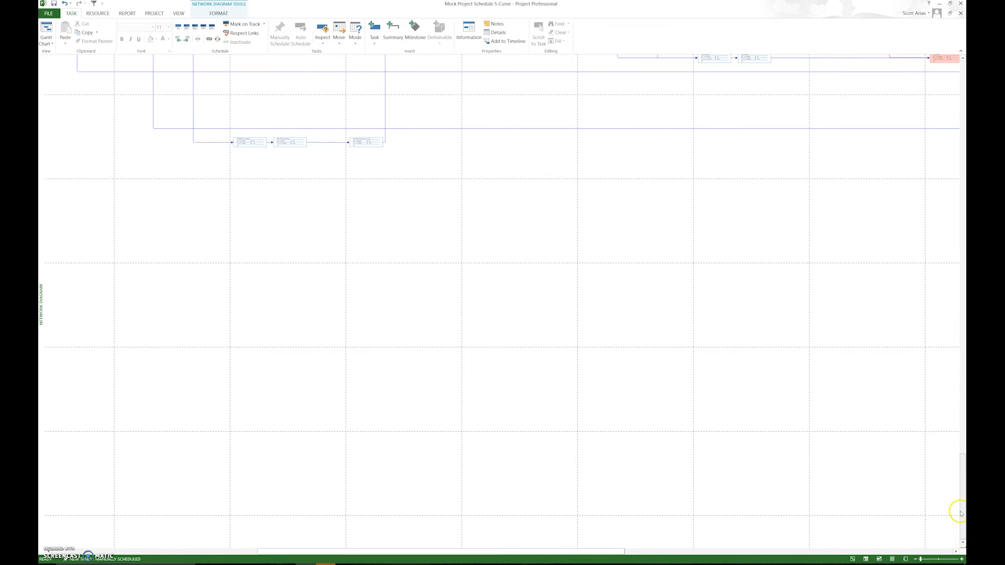
left_click_drag(961, 513, 954, 360)
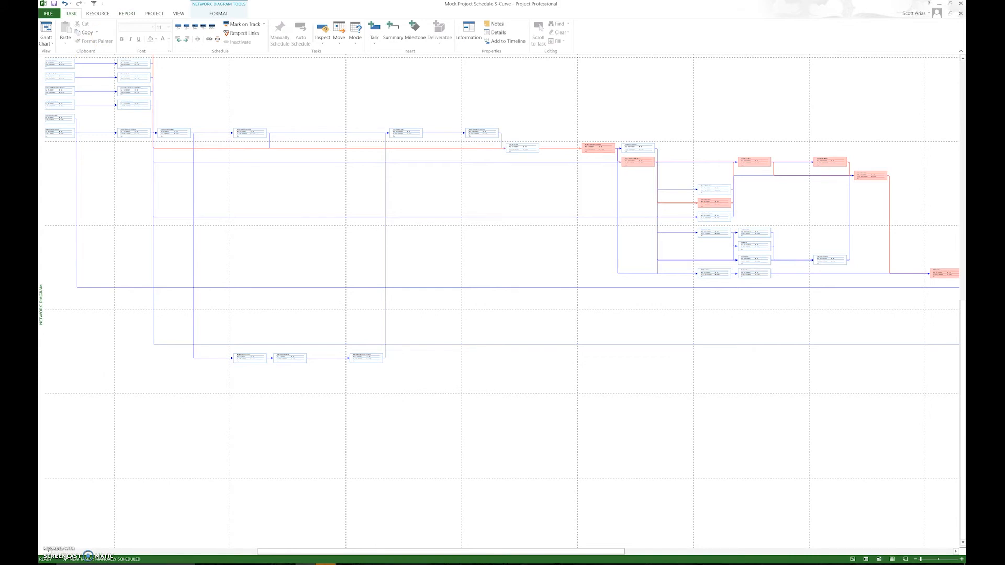
Step: Open the print preview of the network diagram and set its paper size to 11 x 17
left_click(44, 11)
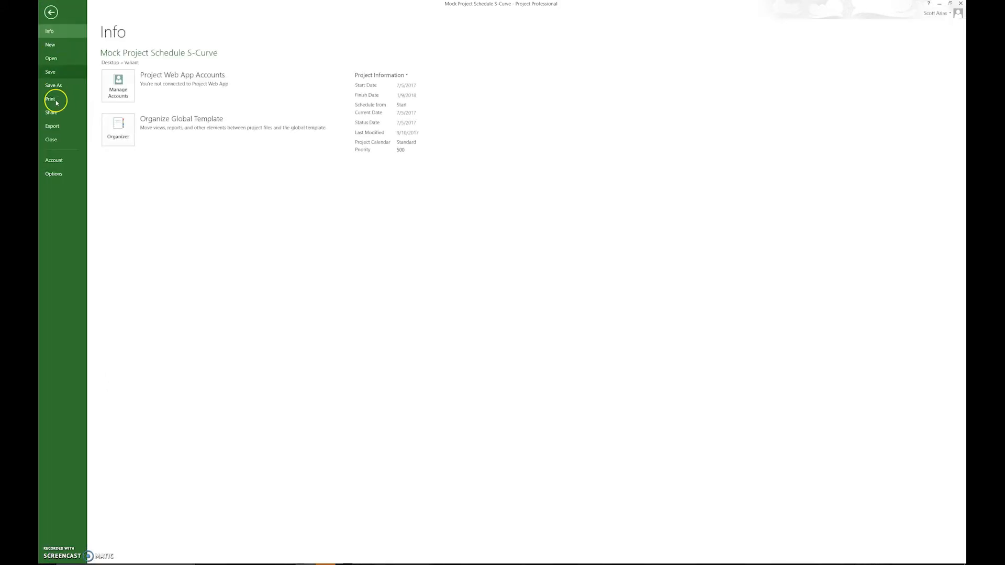
left_click(51, 99)
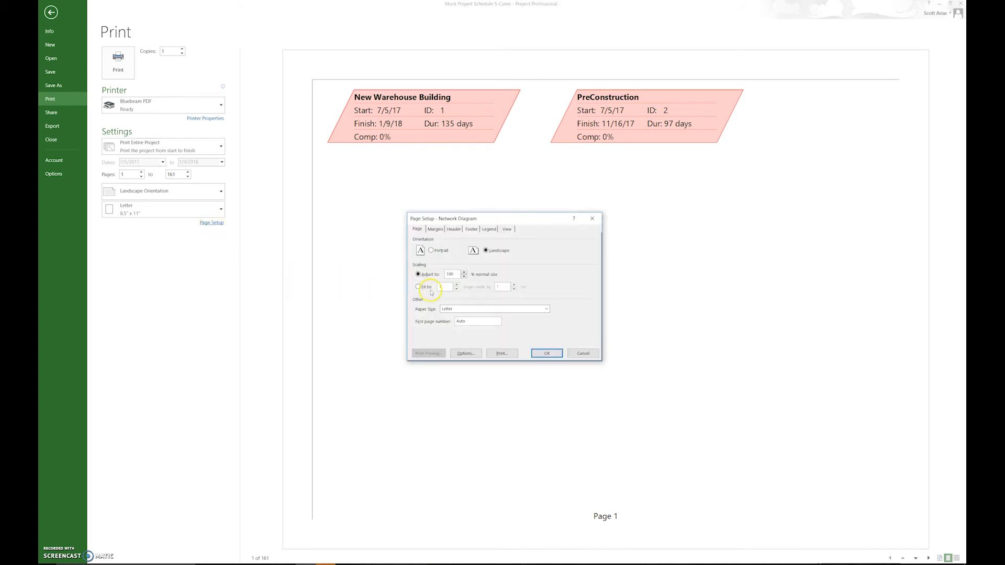
left_click(449, 311)
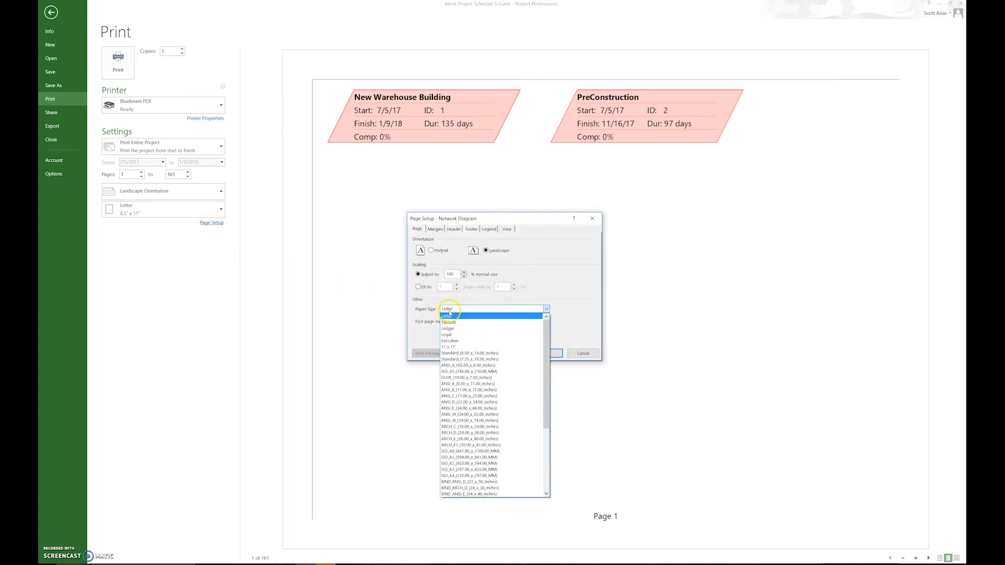
left_click(457, 348)
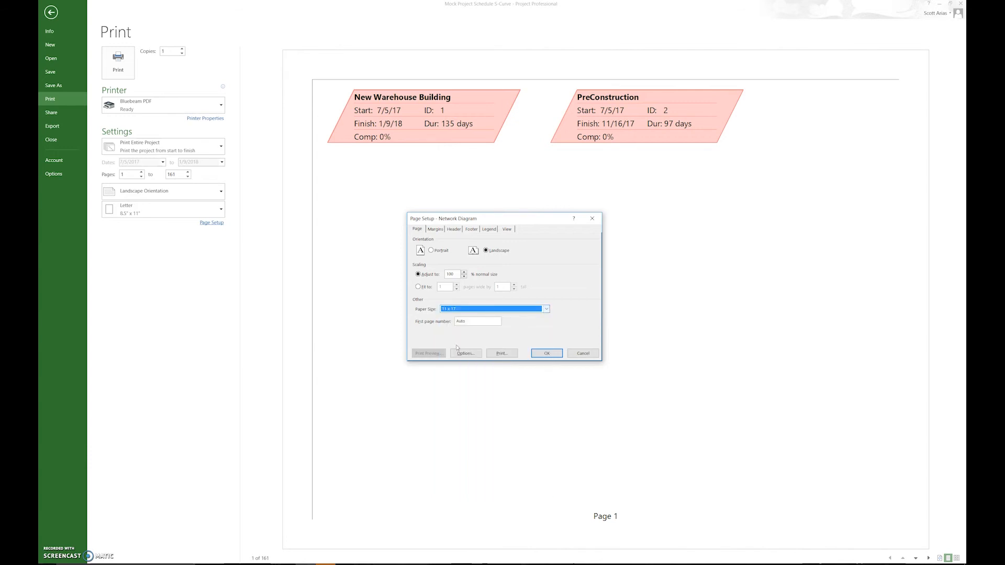
left_click(553, 353)
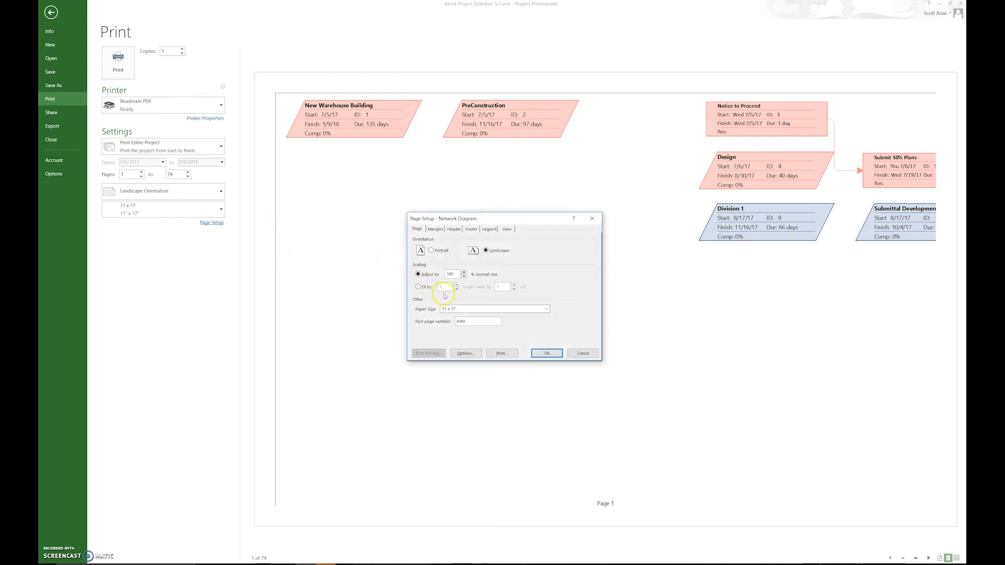
Step: Change the network diagram's print scaling to fit to pages, and return to the Gantt chart
left_click(418, 287)
left_click(547, 354)
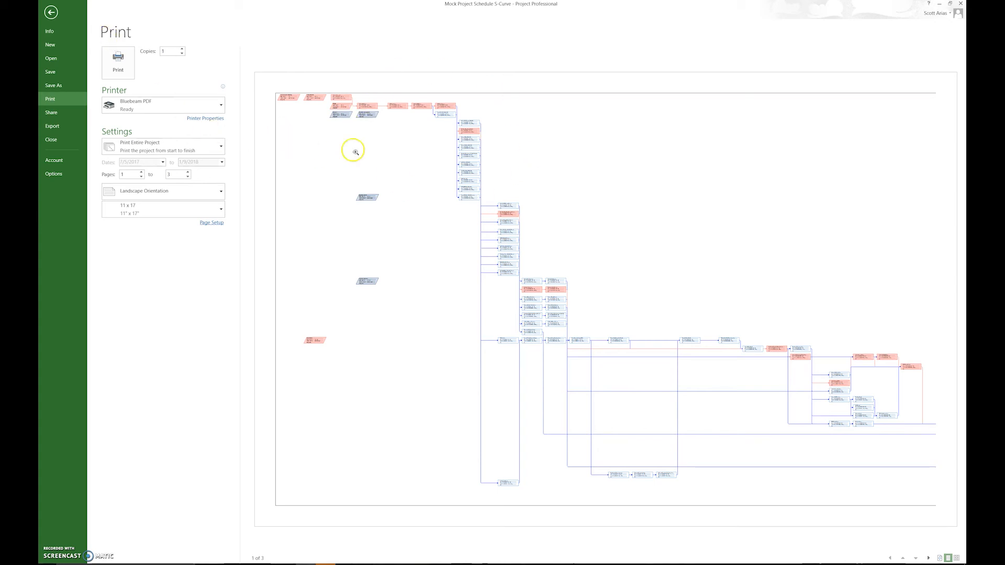
left_click(50, 13)
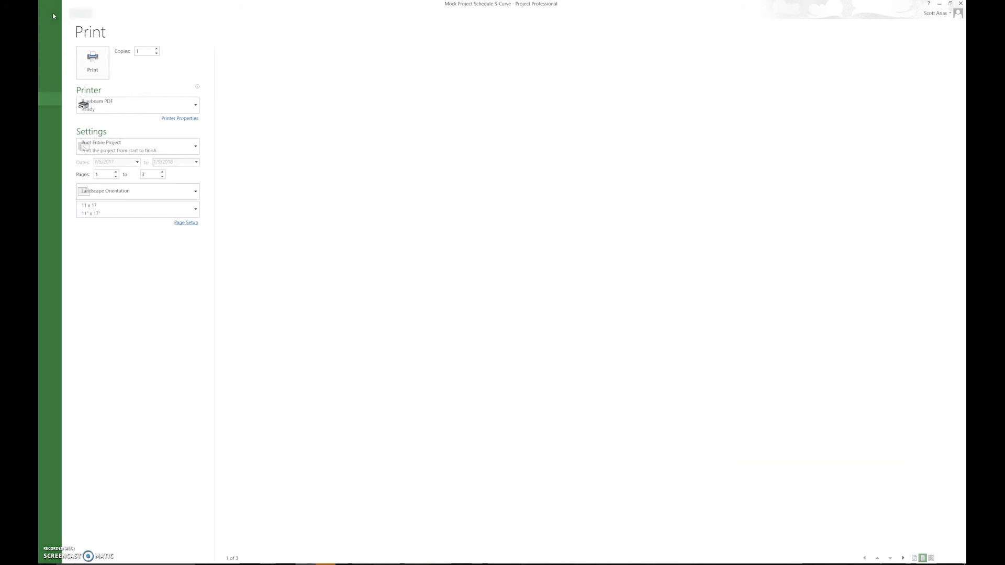
left_click(48, 29)
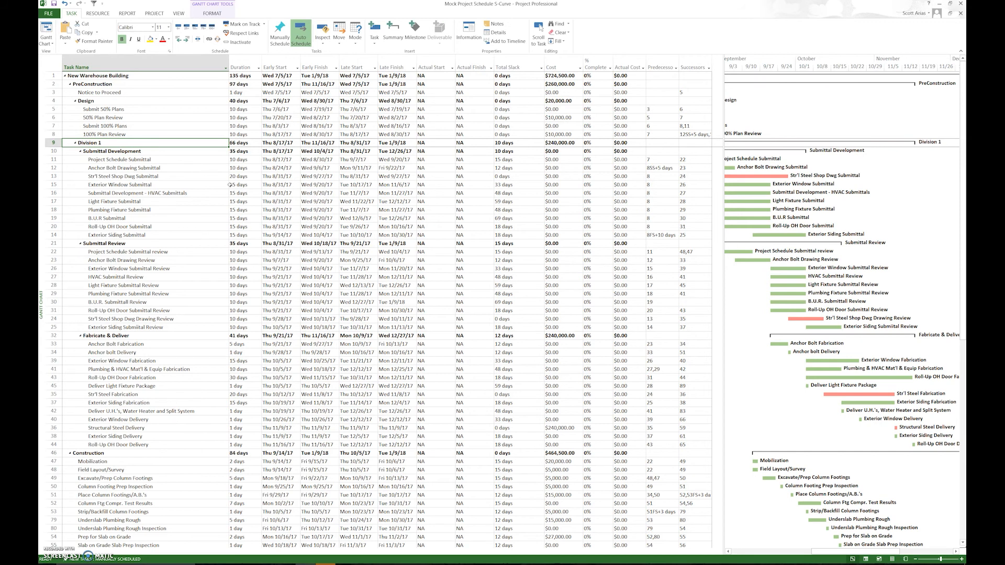
Step: Start saving a copy of the project in the Desktop folder
left_click(50, 12)
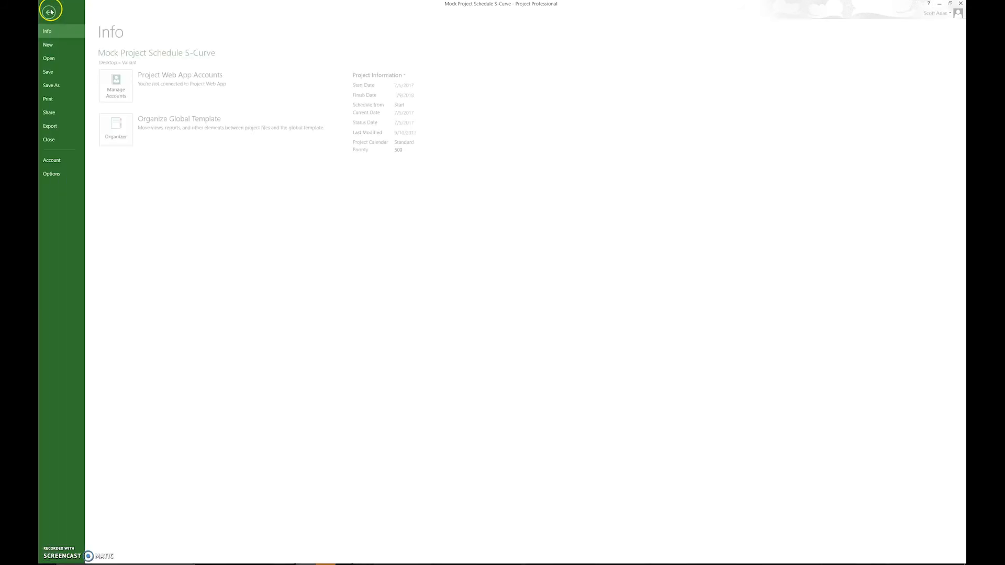
left_click(59, 85)
left_click(157, 126)
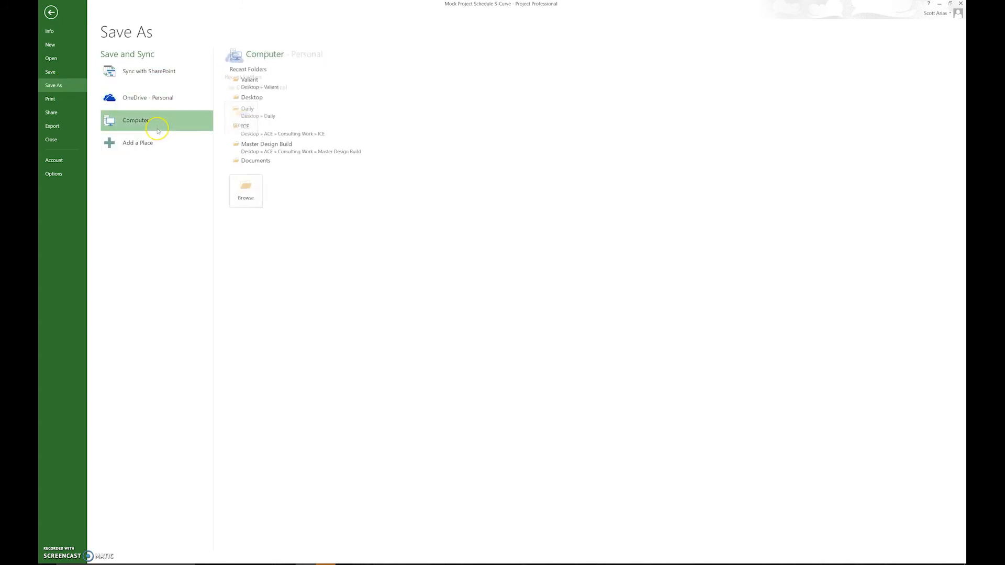
left_click(256, 100)
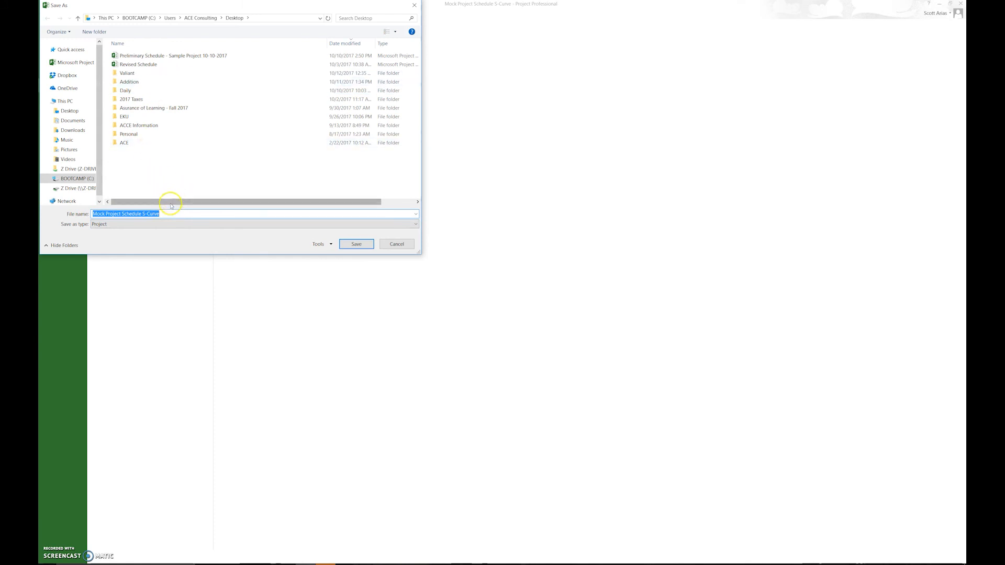
left_click_drag(197, 8, 347, 137)
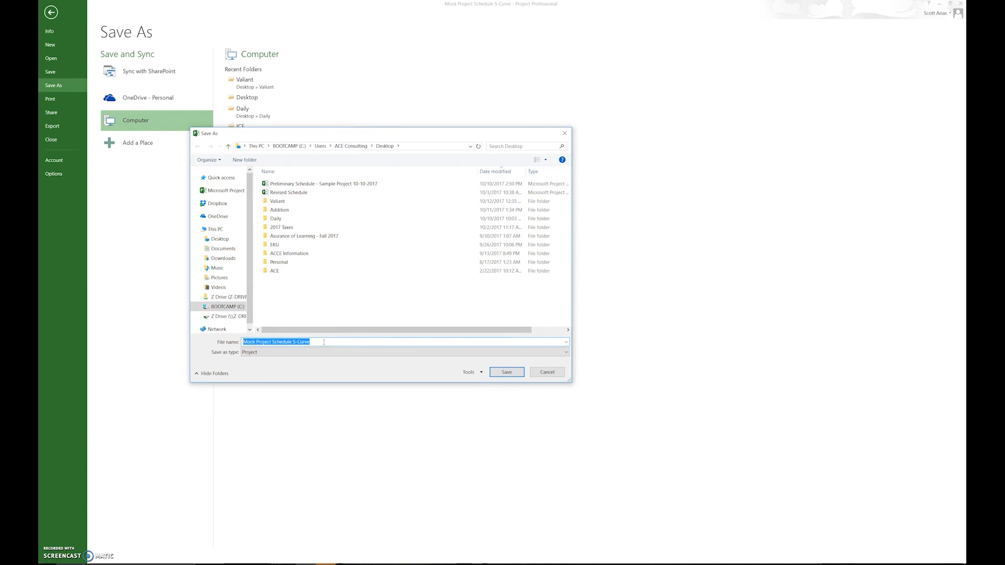
Step: Name the file "Baseline Schedule - Warehouse Bldg - 10-10-2017" and save it as a Project file
type("BAeli")
key("BackSpace")
key("BackSpace")
key("BackSpace")
key("BackSpace")
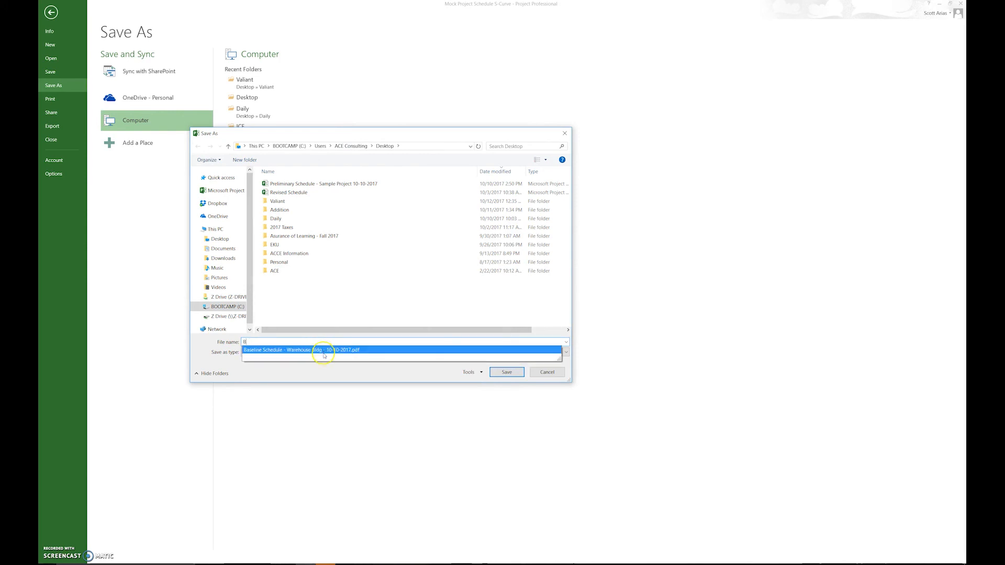
left_click(331, 349)
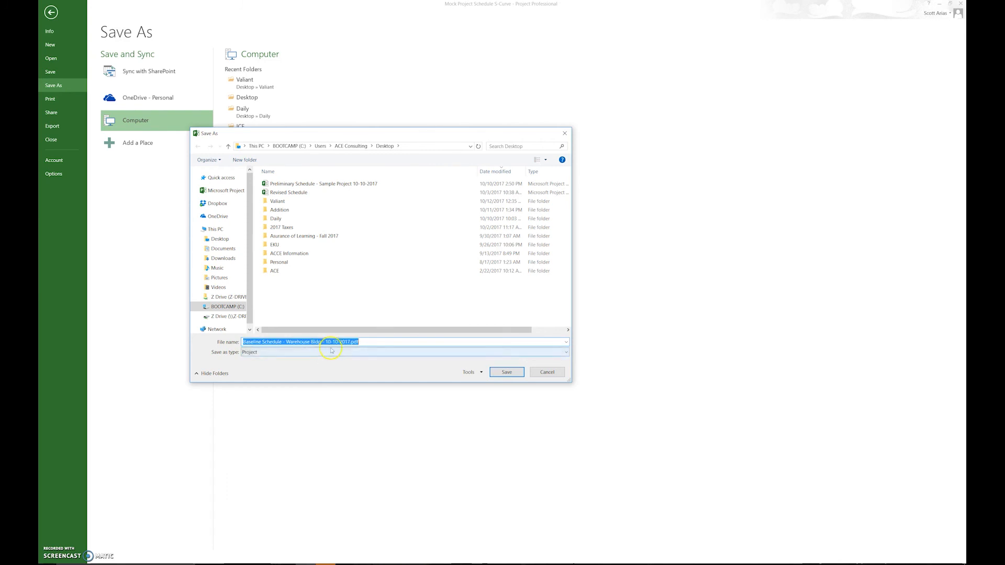
left_click(369, 341)
key("BackSpace")
key("BackSpace")
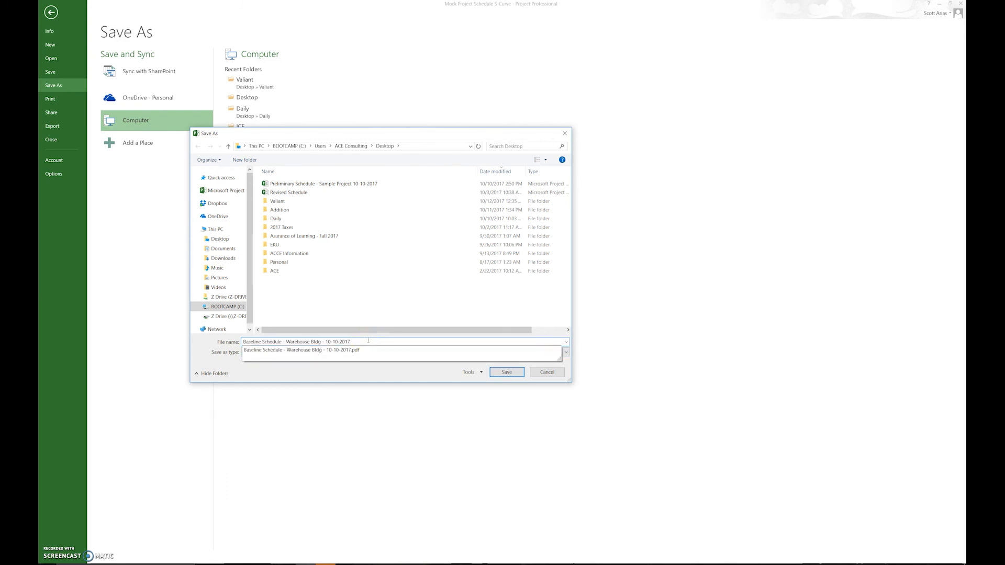
left_click(366, 374)
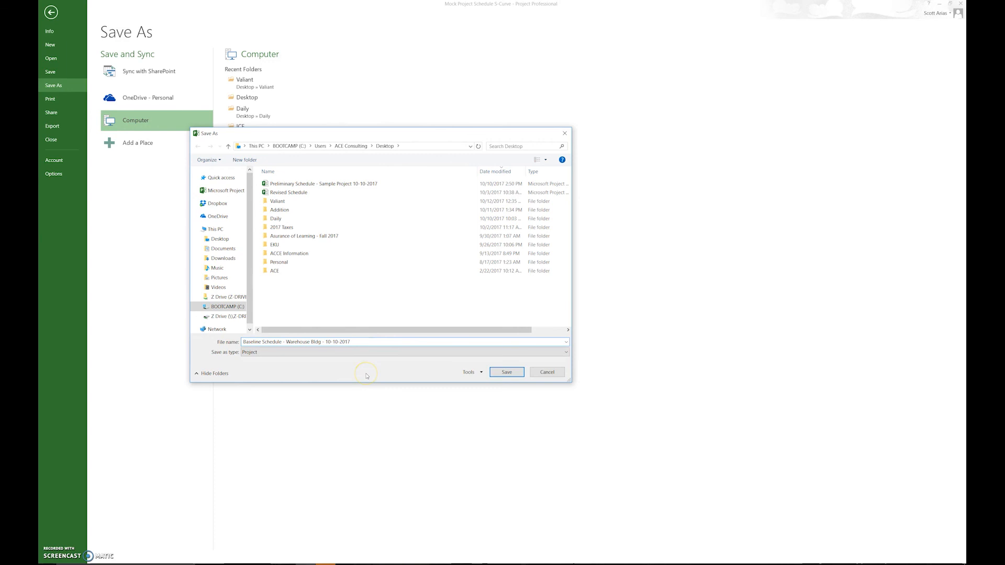
left_click(512, 374)
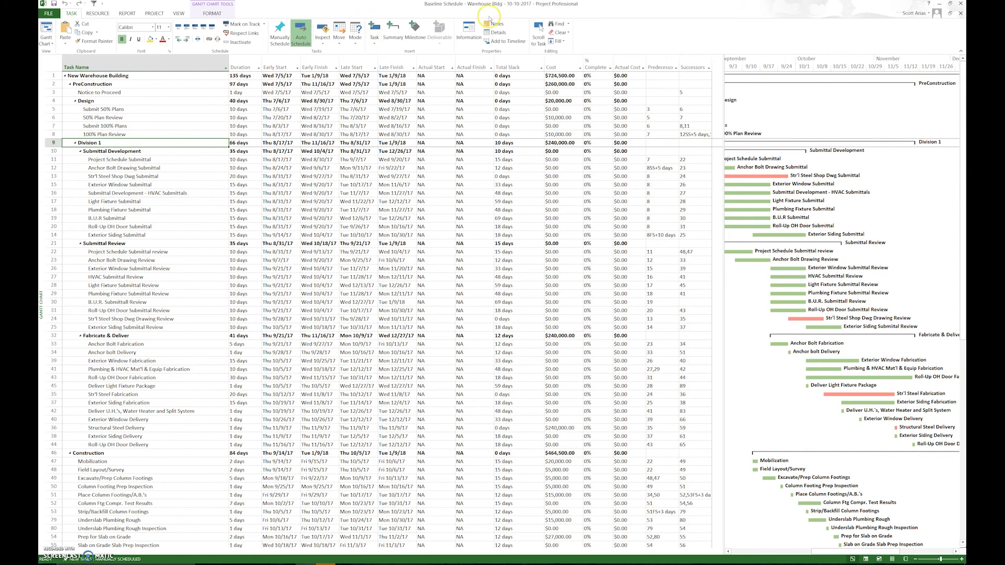
left_click(444, 17)
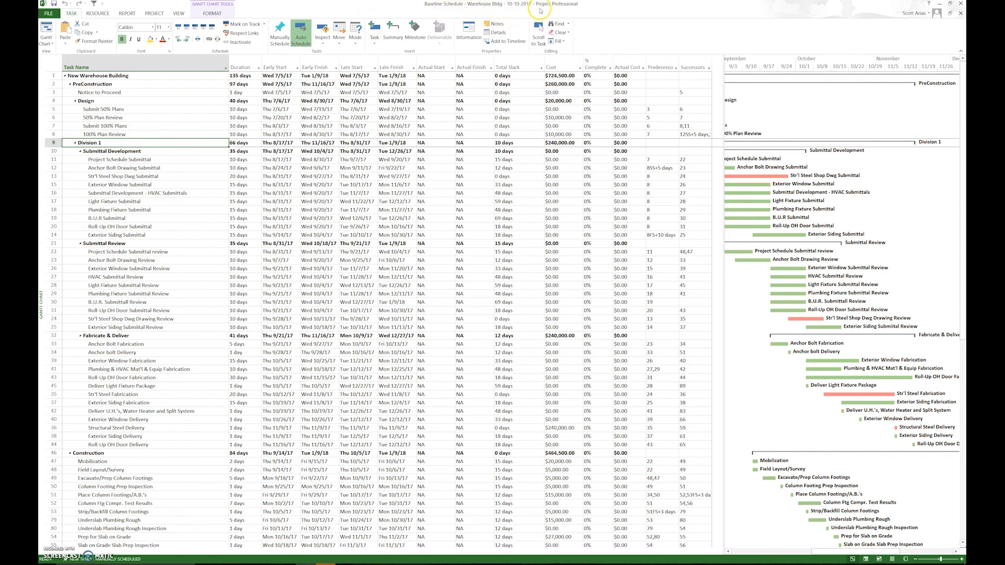